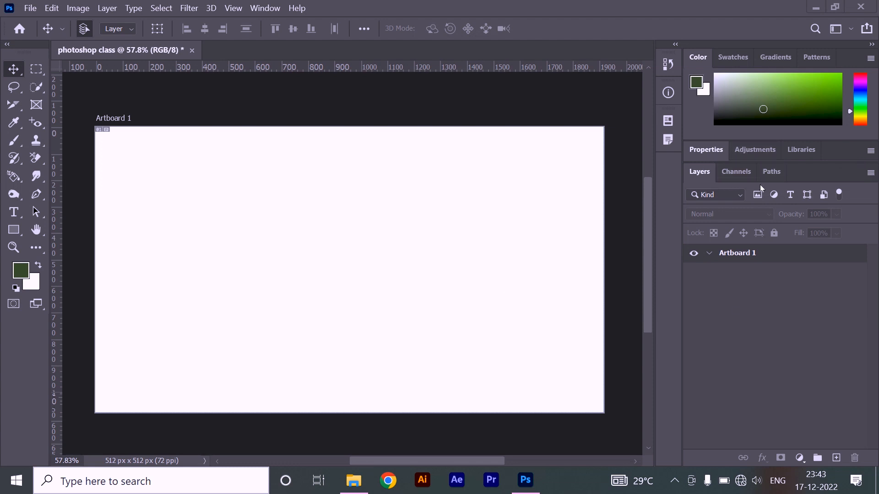
Step: Hide the Layers panel and show it again
left_click(264, 8)
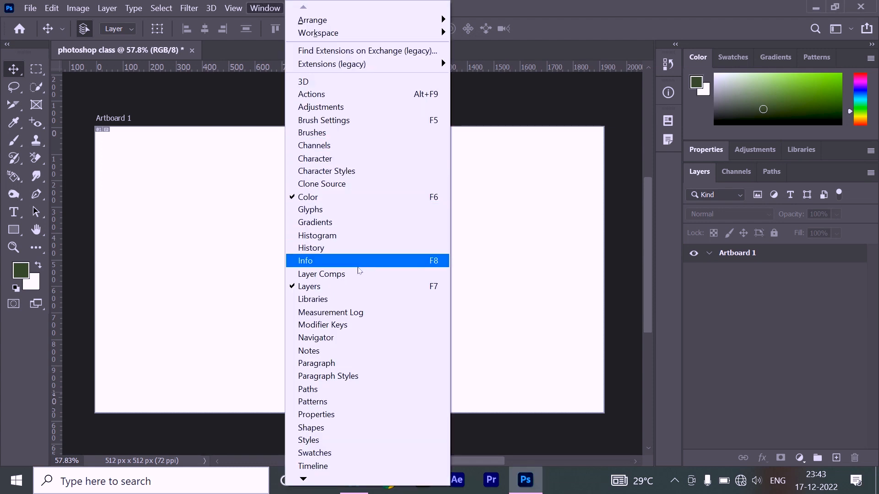
left_click(357, 287)
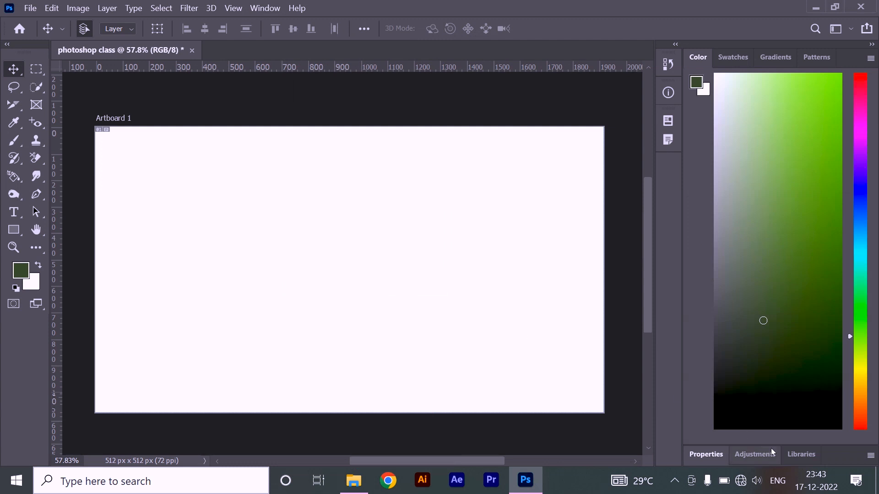
left_click(266, 9)
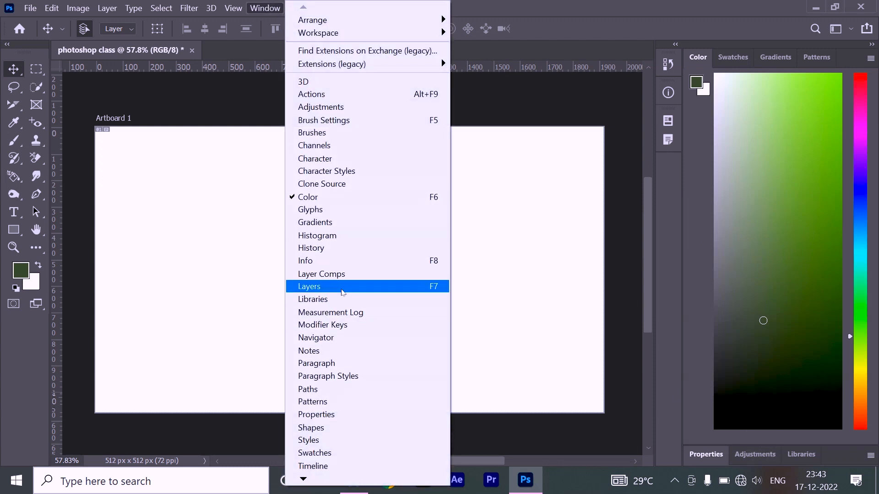
left_click(342, 289)
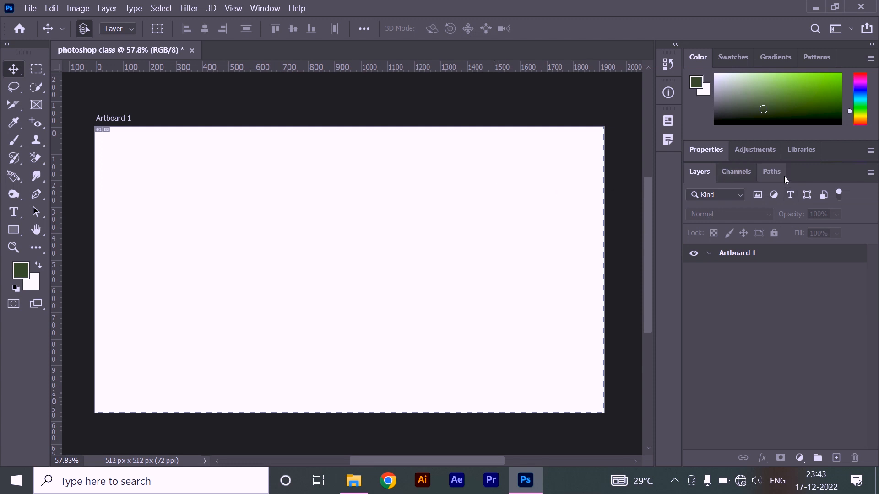
Step: Hide the Red channel, restore all RGB channels, and return to the layer list
left_click(738, 175)
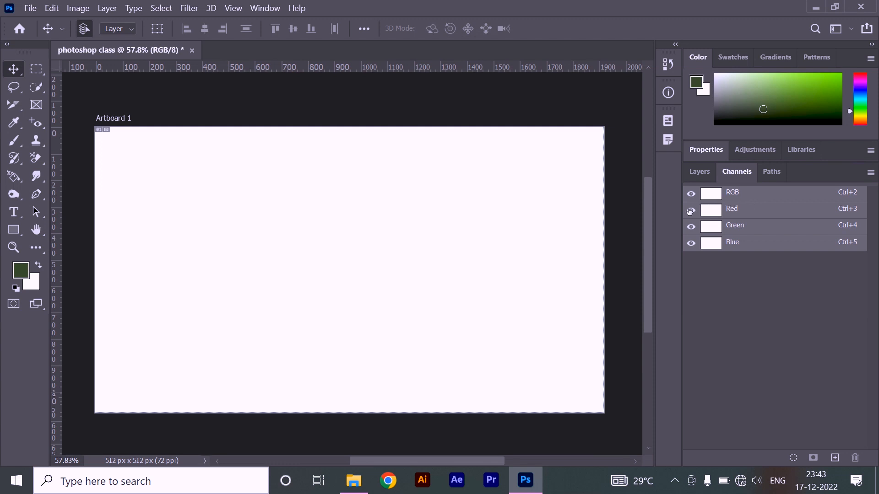
left_click(690, 210)
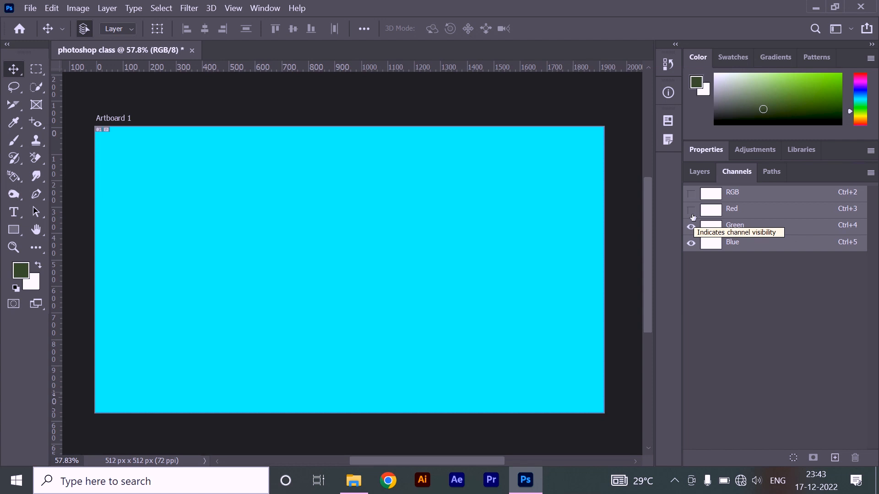
left_click(691, 193)
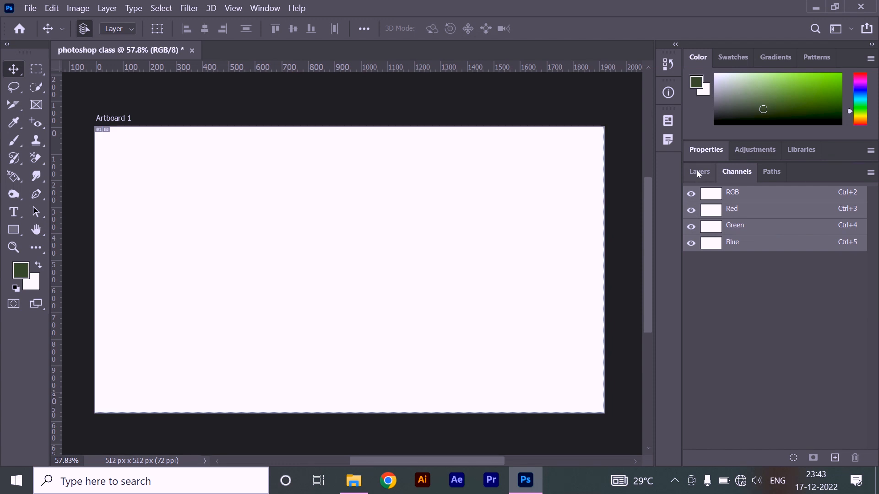
left_click(699, 173)
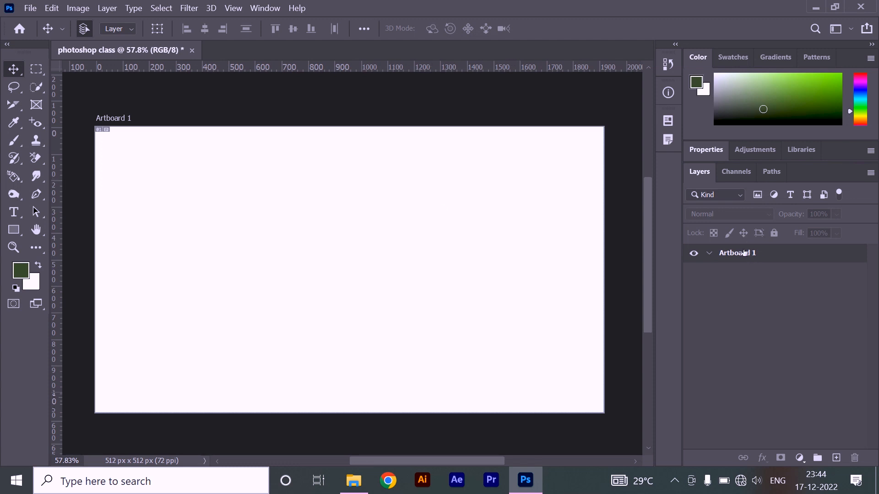
Step: Duplicate Artboard 1 beside the original and select the original artboard
left_click_drag(744, 253, 837, 458)
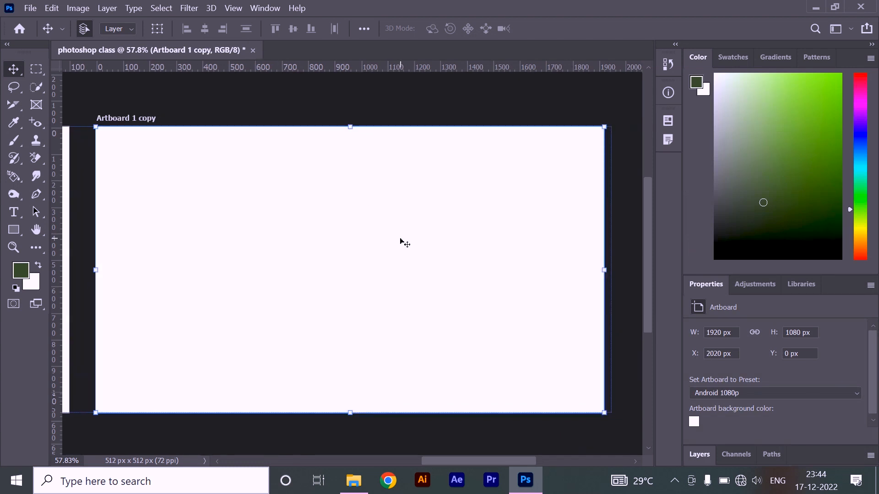
scroll(401, 239, "down", 5)
left_click_drag(203, 124, 311, 125)
left_click(246, 230)
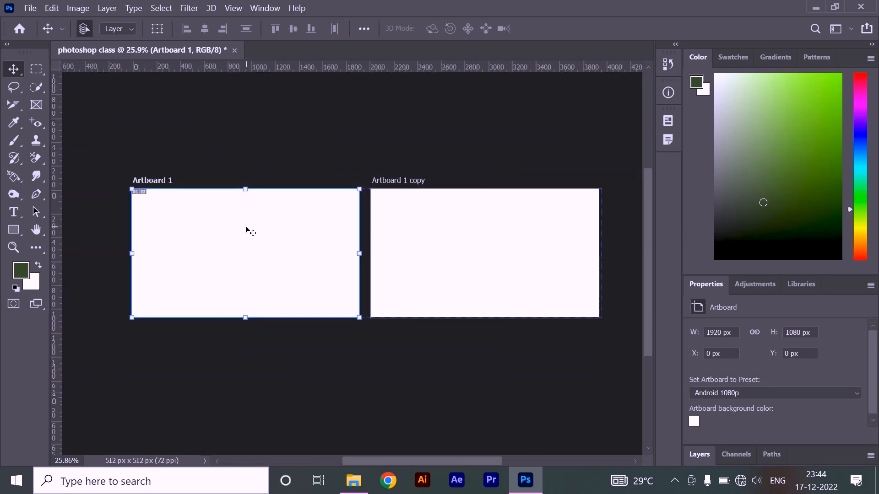
Step: Narrow the Artboard 1 copy with the Artboard tool to about 949 px wide, keeping its 1080 px height
left_click(469, 239)
key("shift+v")
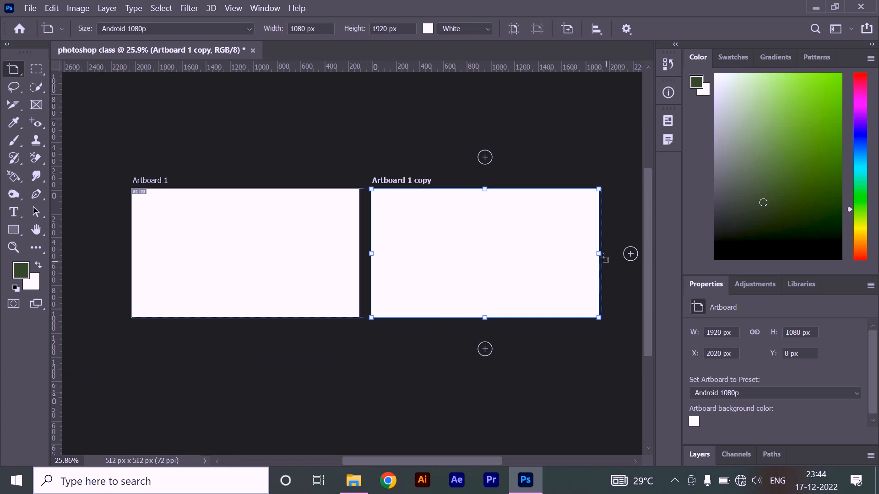
left_click_drag(599, 251, 498, 252)
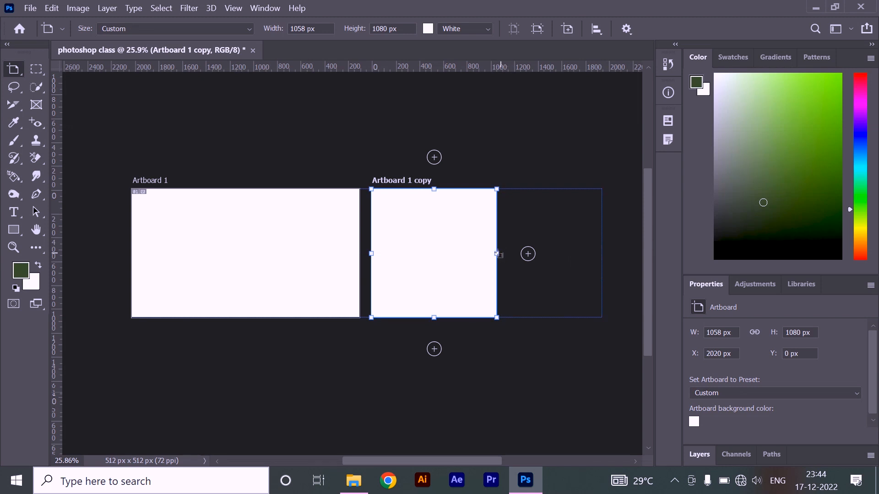
left_click_drag(499, 253, 492, 254)
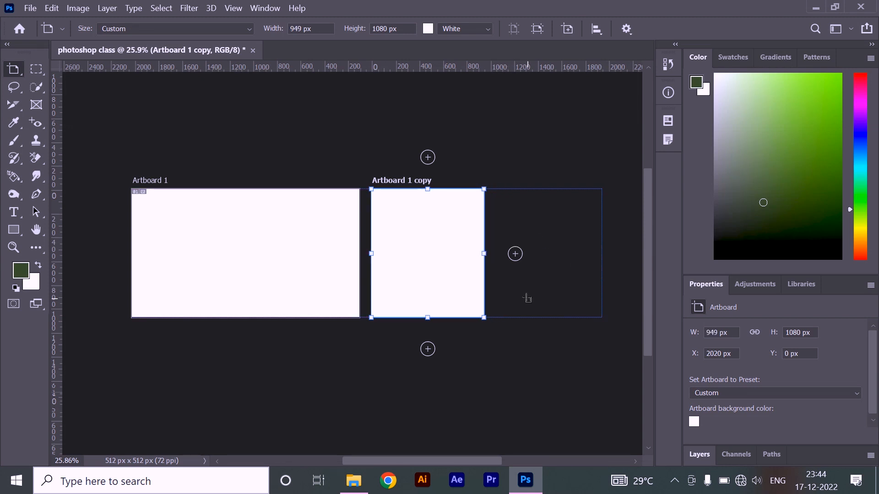
Step: Undo the artboard copy's width changes and the duplication of Artboard 1
key("ctrl+z")
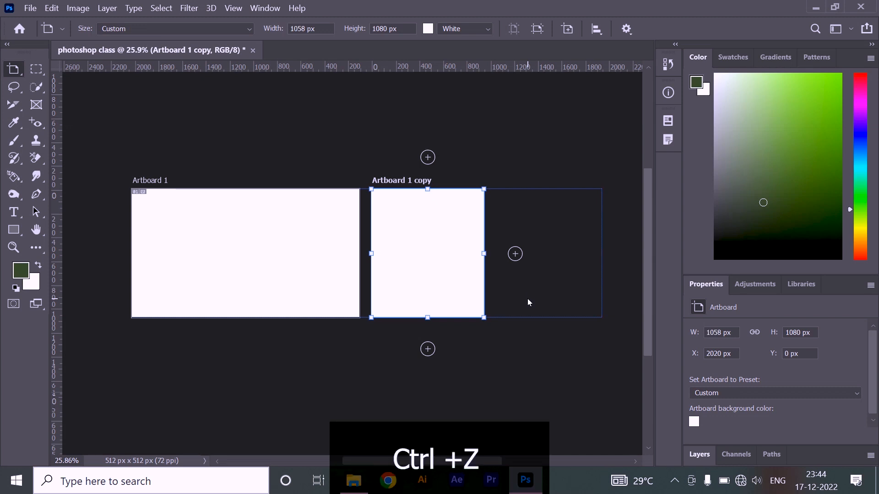
key("ctrl+z")
key("ctrl+z")
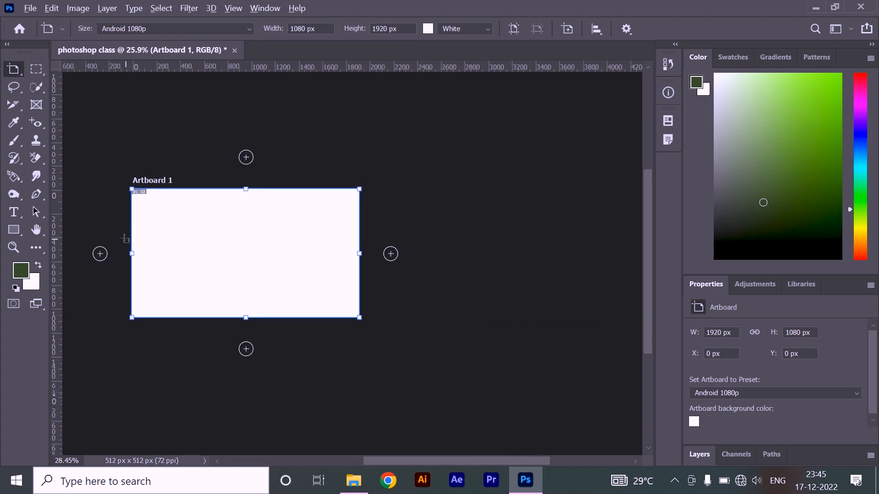
Step: Close the Properties panel's whole tab group and expand the Layers panel
scroll(124, 237, "up", 3)
scroll(18, 73, "up", 5)
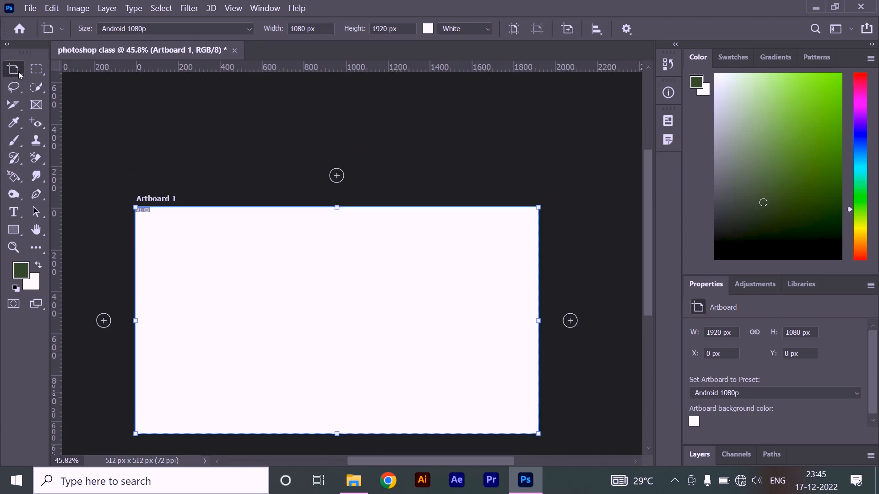
scroll(18, 74, "down", 3)
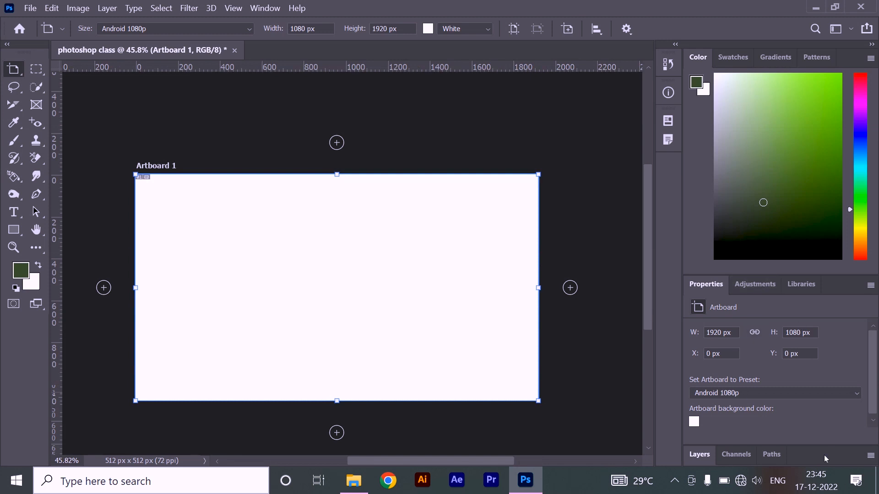
left_click(871, 286)
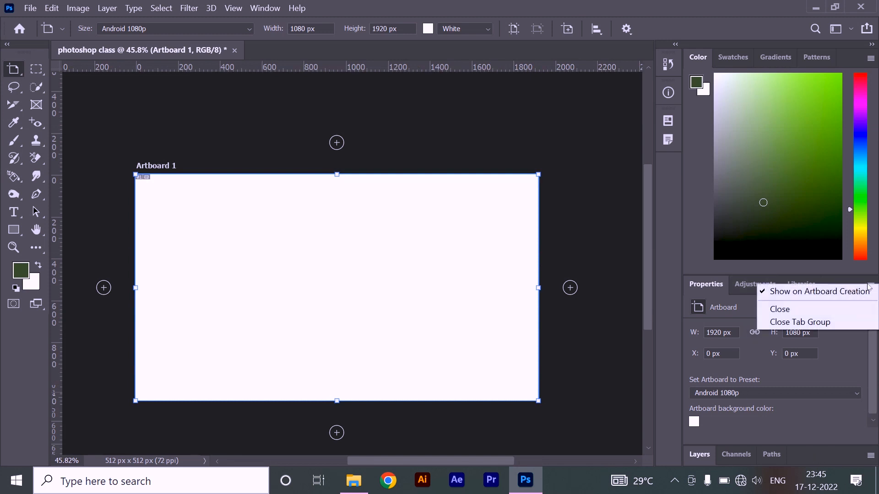
left_click(788, 322)
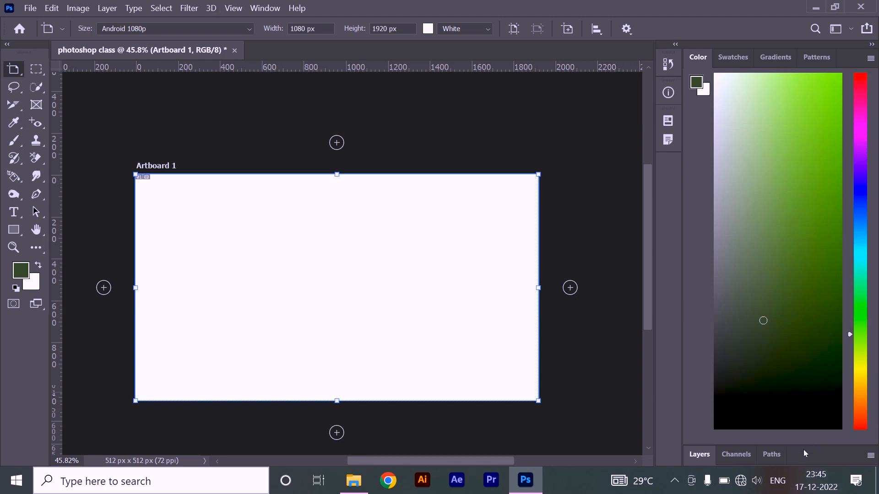
left_click(699, 453)
left_click(796, 288)
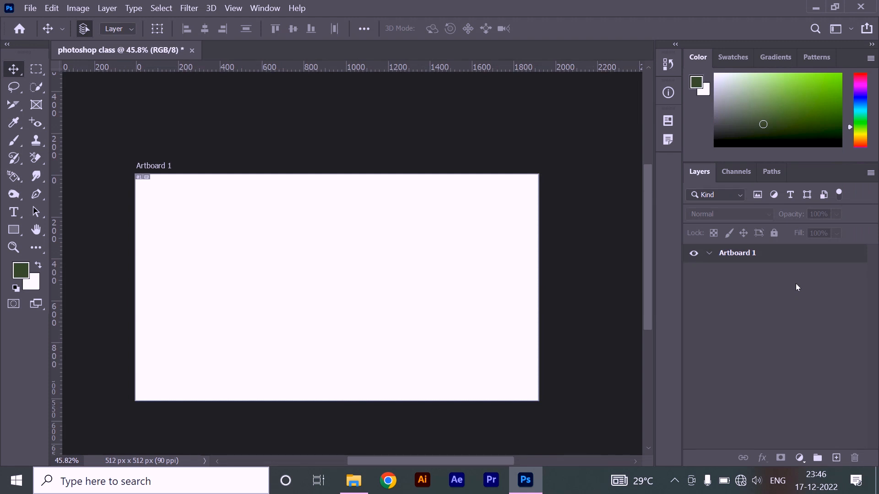
Step: Try placing the twitter image on the artboard from File Explorer, and cancel the placement
left_click(354, 482)
left_click_drag(172, 217, 355, 298)
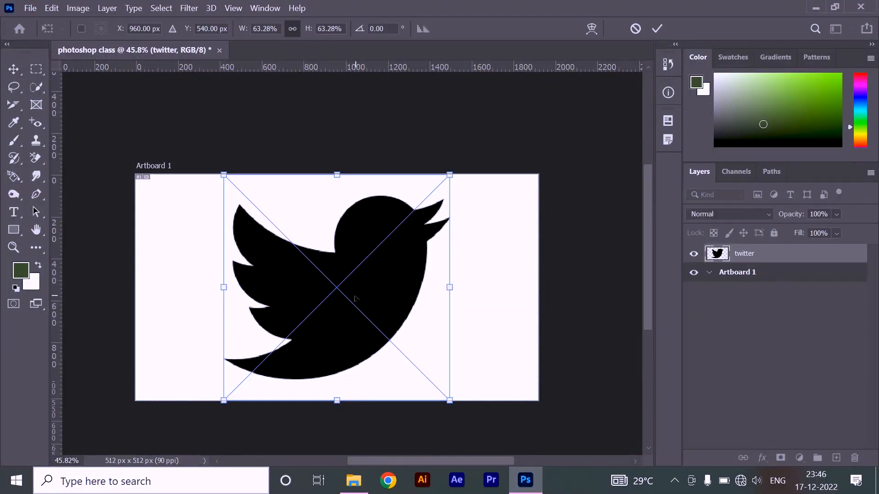
left_click(635, 28)
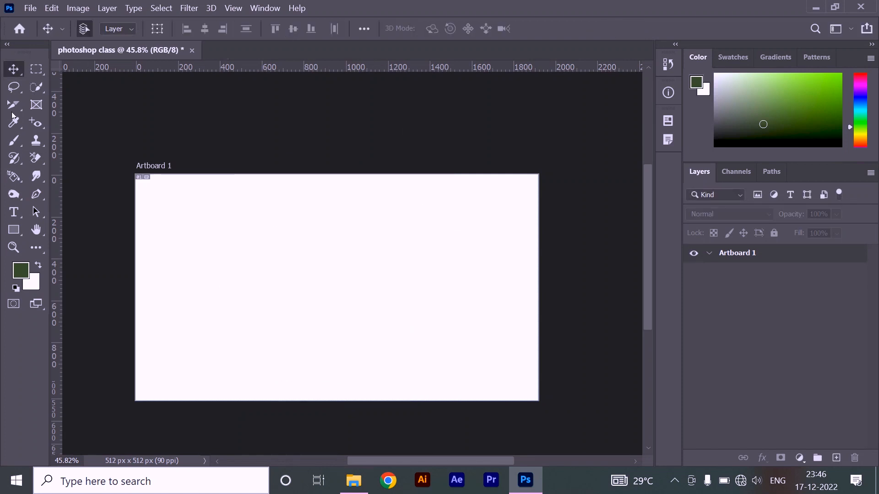
Step: Place the flower photo "raw" from the Shorts 01 folder as an embedded image
left_click(30, 8)
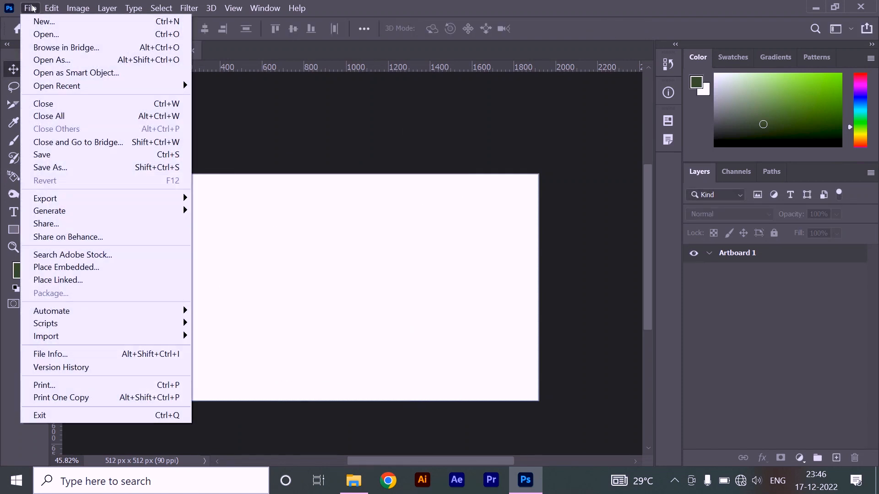
left_click(97, 269)
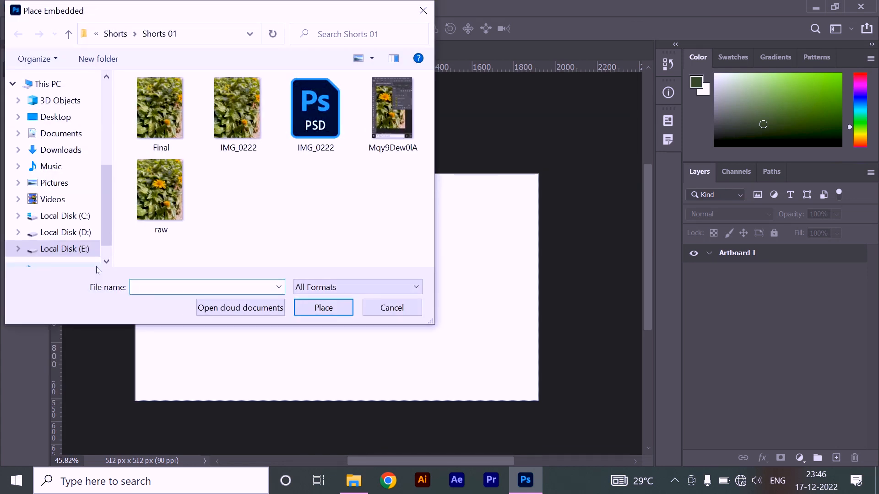
left_click(162, 192)
left_click(324, 307)
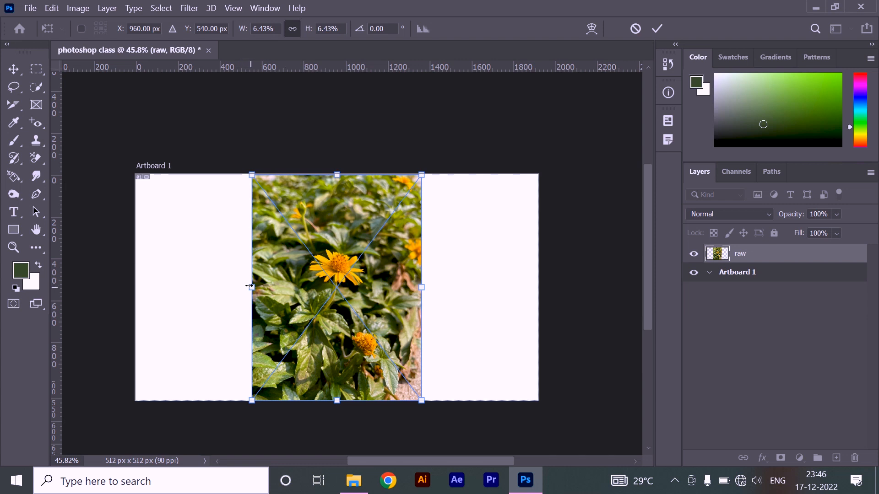
Step: Scale the placed flower photo to 15.24% so it spans the artboard's width, shift it down to Y about 612 px, and commit the placement
left_click_drag(240, 284, 136, 270)
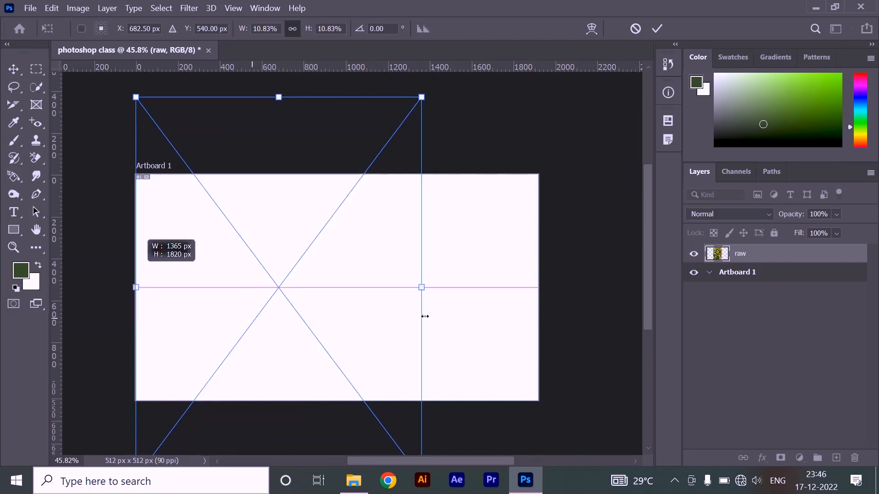
left_click_drag(420, 287, 537, 300)
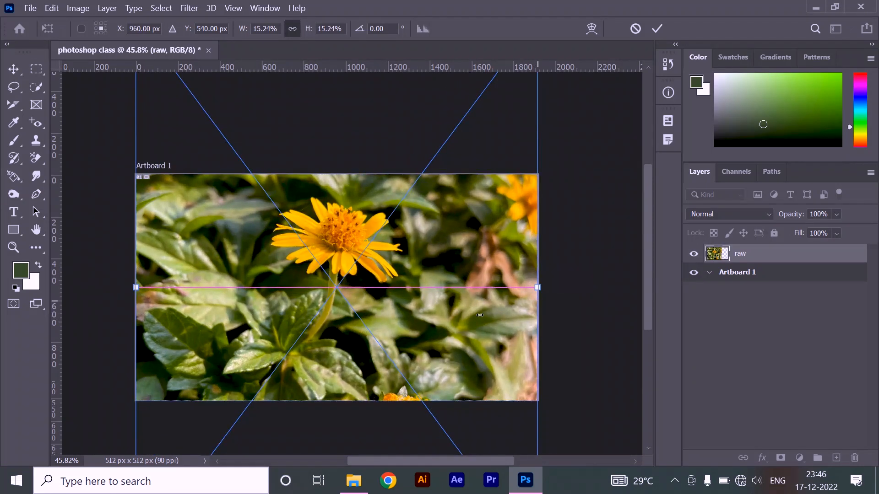
left_click_drag(405, 323, 397, 369)
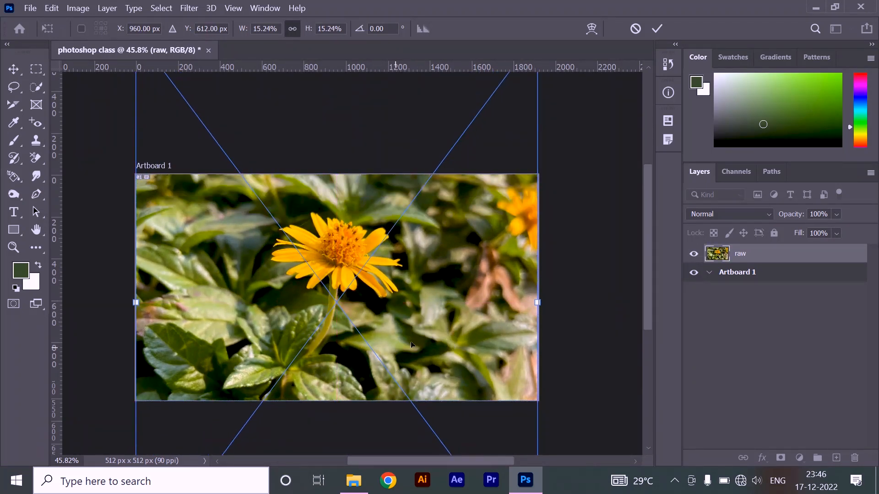
left_click(657, 29)
Step: Move the raw layer into Artboard 1 and rename it "layers 1"
scroll(428, 248, "down", 1)
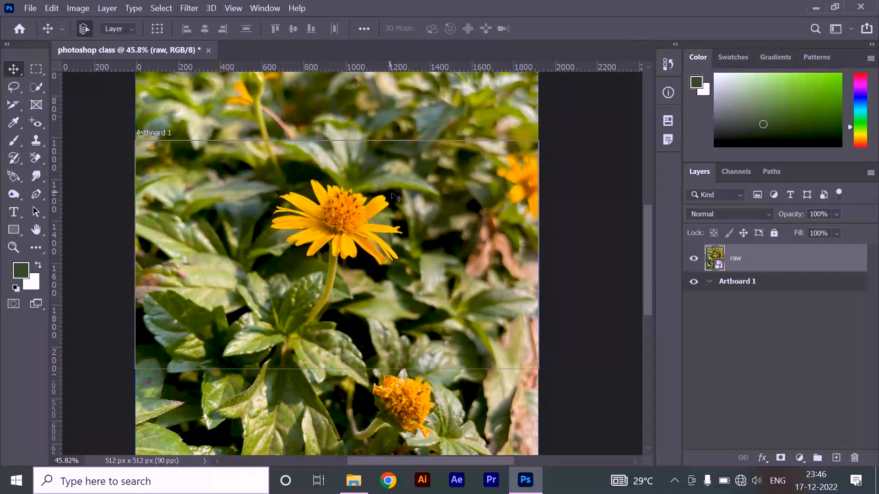
scroll(361, 256, "down", 5)
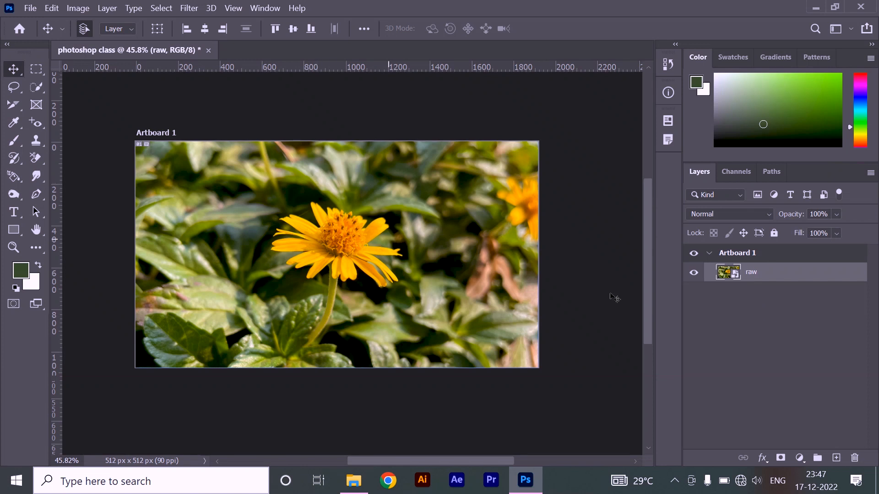
double_click(751, 273)
type("layers 1")
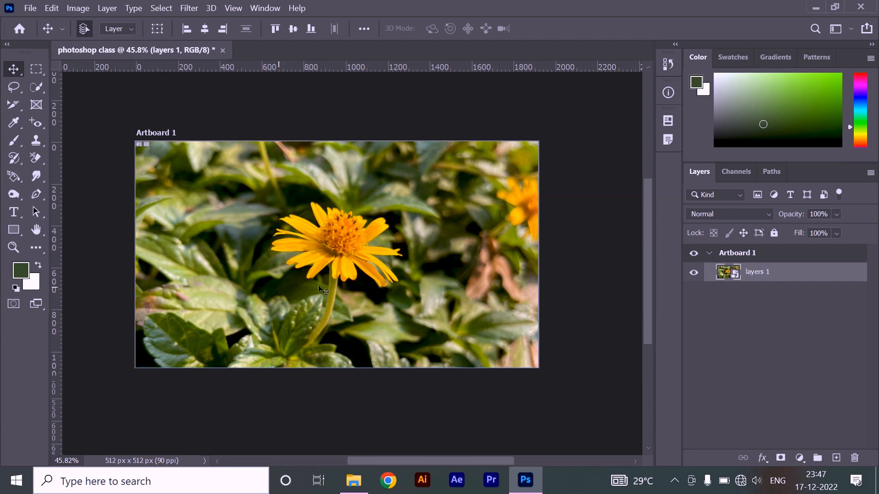
left_click(795, 292)
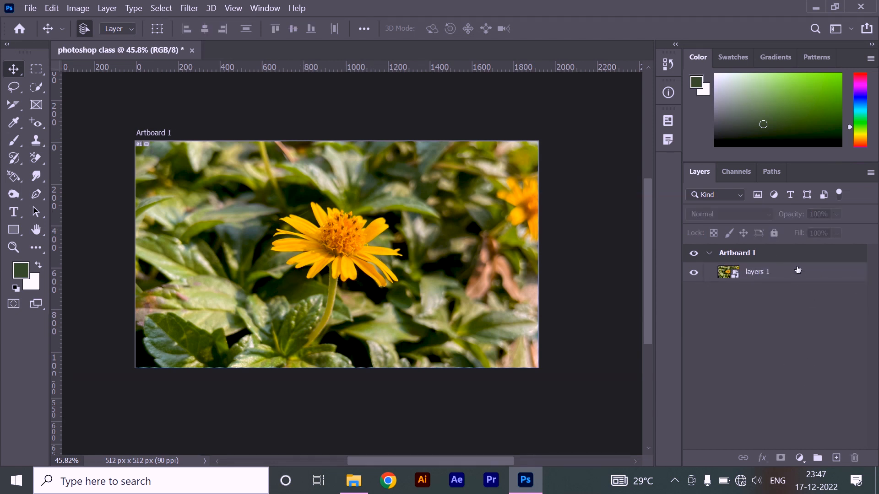
Step: Select the layers 1 layer and look through its available layer effects without applying any
left_click(806, 273)
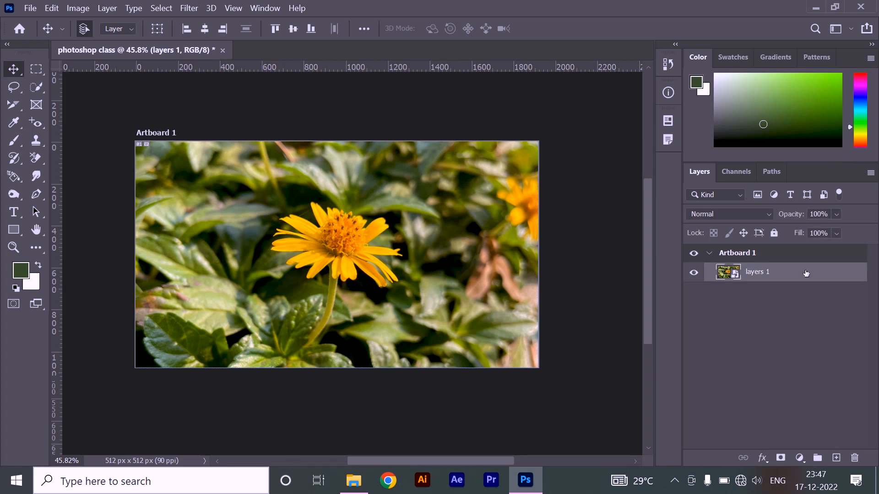
left_click(763, 459)
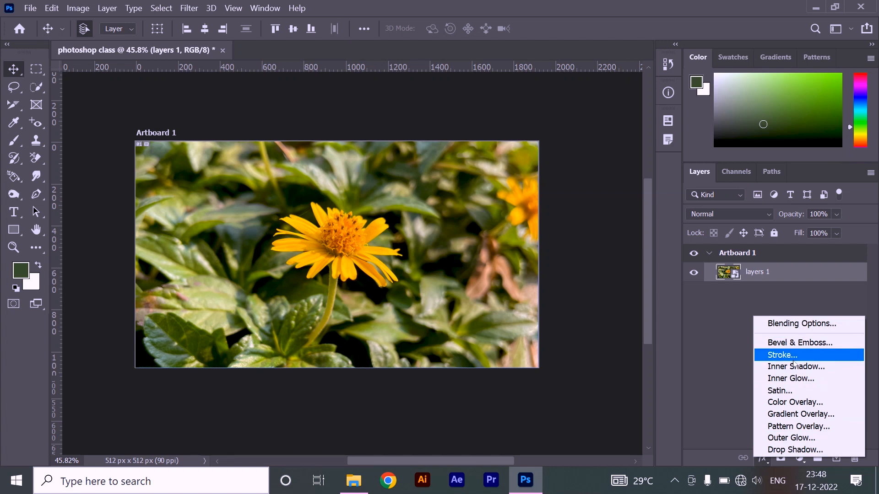
left_click(748, 433)
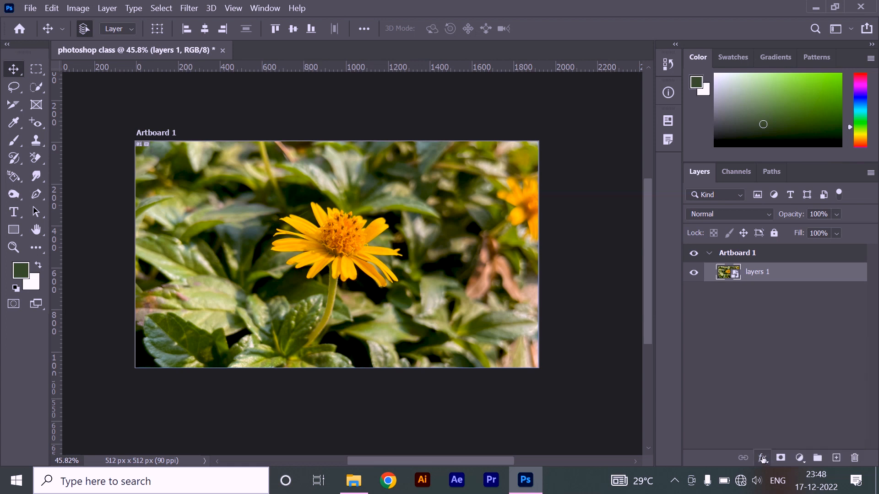
left_click(763, 459)
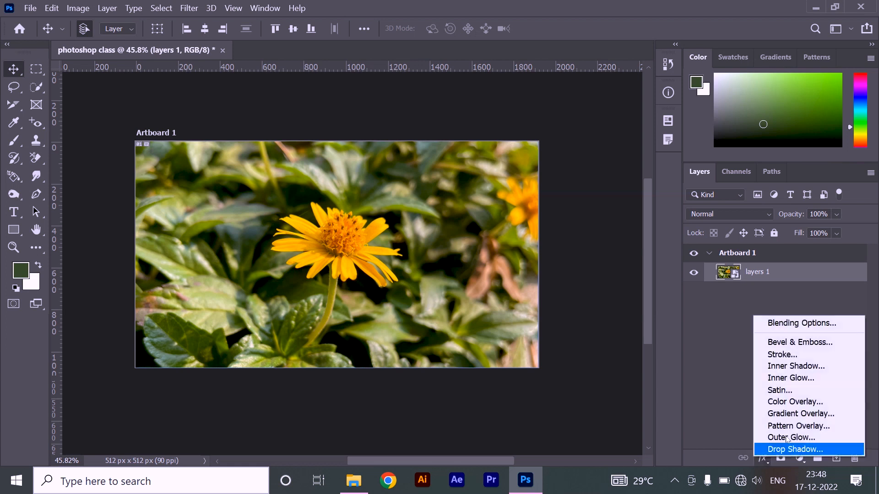
left_click(764, 462)
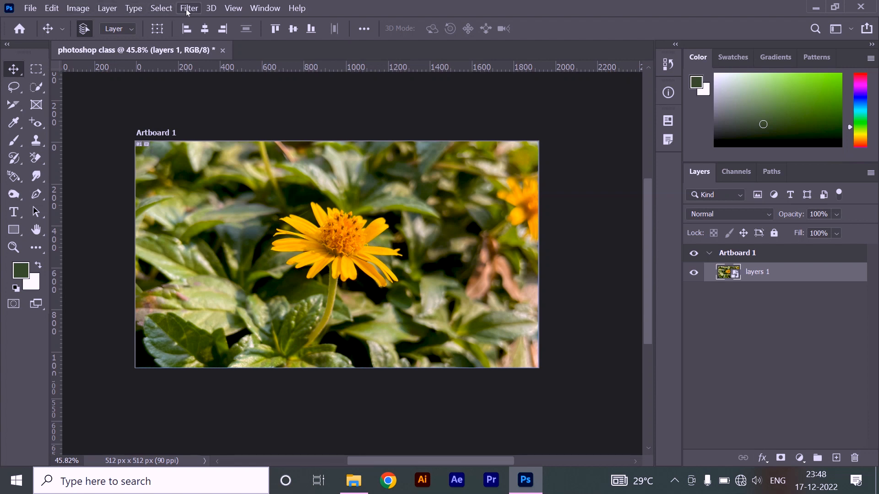
left_click(187, 9)
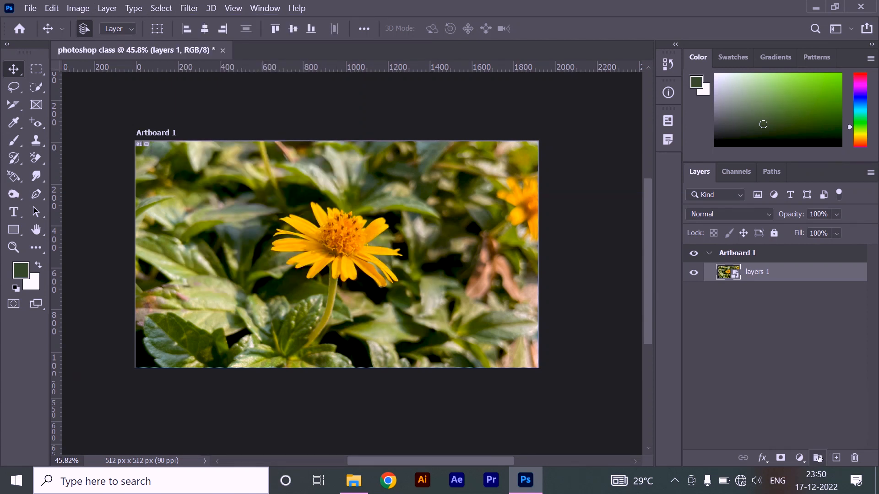
Step: Create an empty layer group above the layers 1 layer and ungroup it
left_click(818, 458)
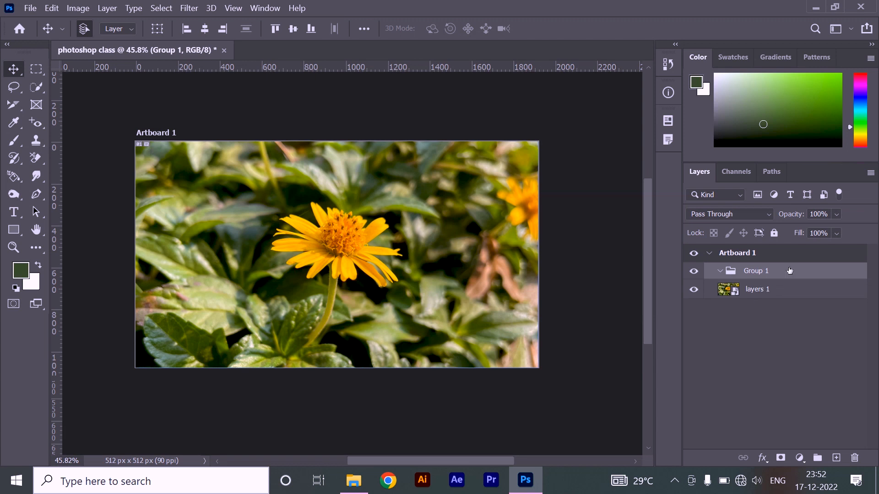
key("ctrl+shift+g")
Step: Create a blank layer above layers 1 and paint over the central flower in dark green with the 300 px Brush
key("b")
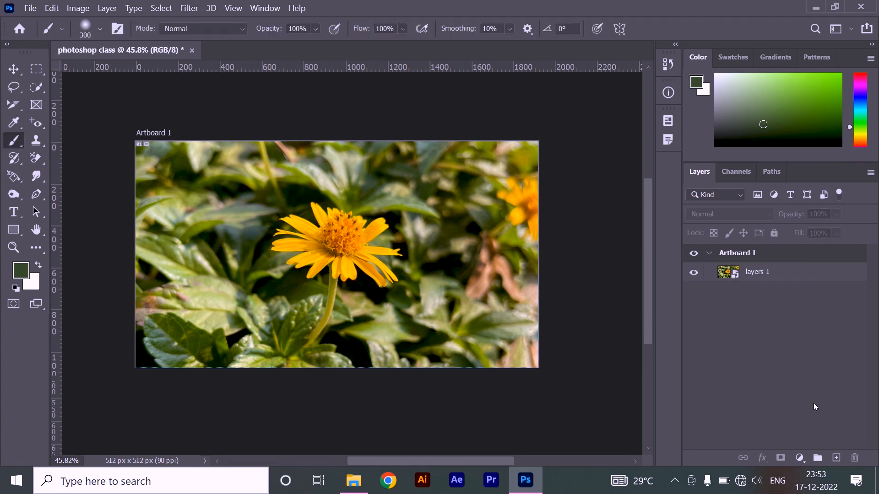
left_click(835, 458)
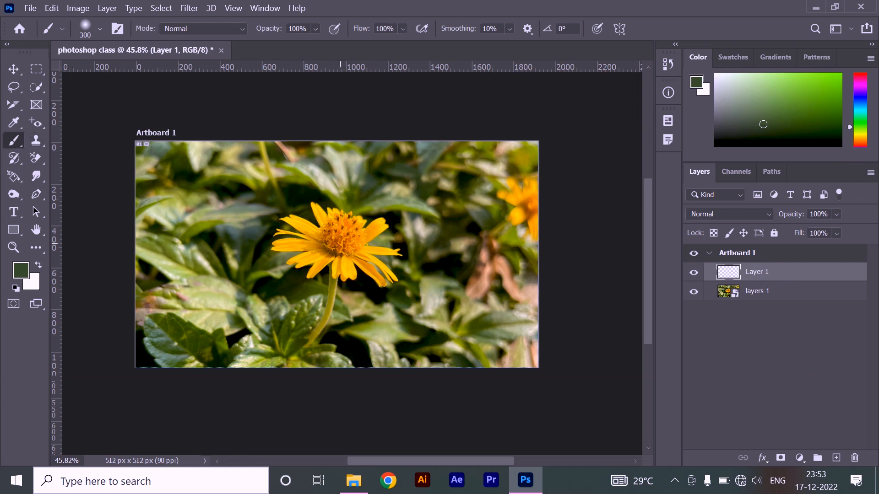
mouse_move(302, 276)
left_mouse_down()
mouse_move(380, 220)
mouse_move(334, 195)
left_mouse_up()
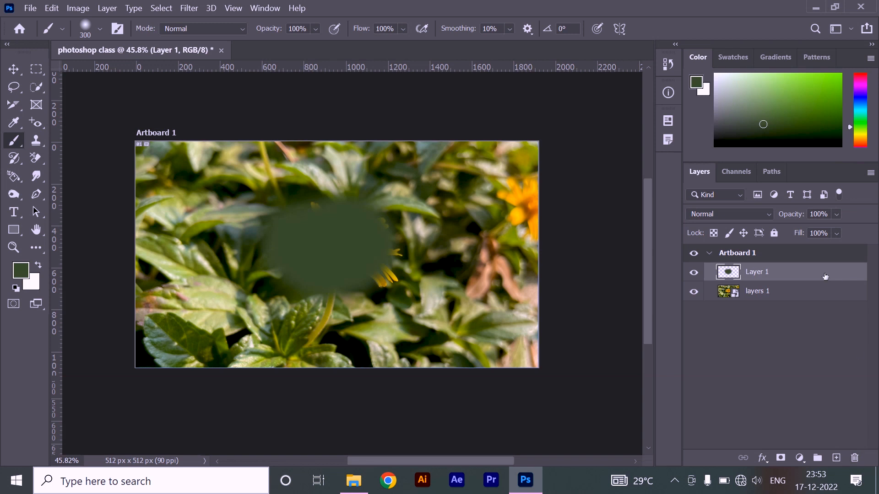
Step: Delete the painted Layer 1, undo the deletion, and delete that layer again
left_click(853, 460)
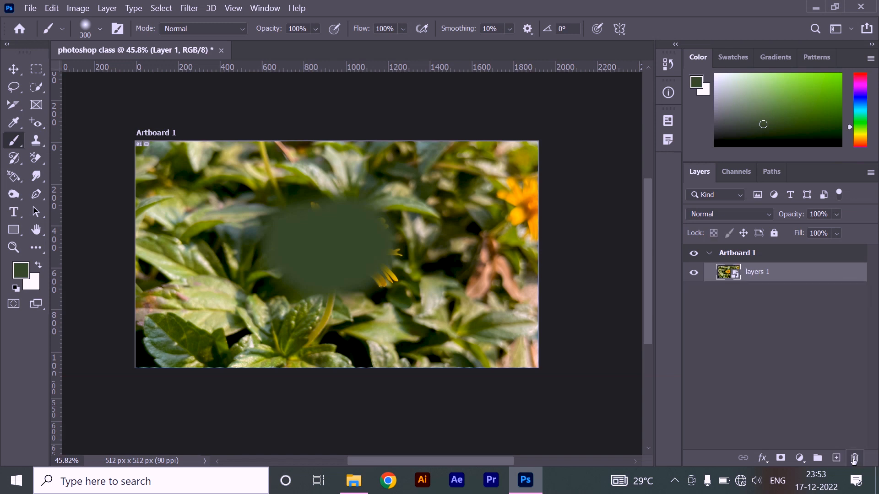
key("ctrl+z")
left_click(789, 332)
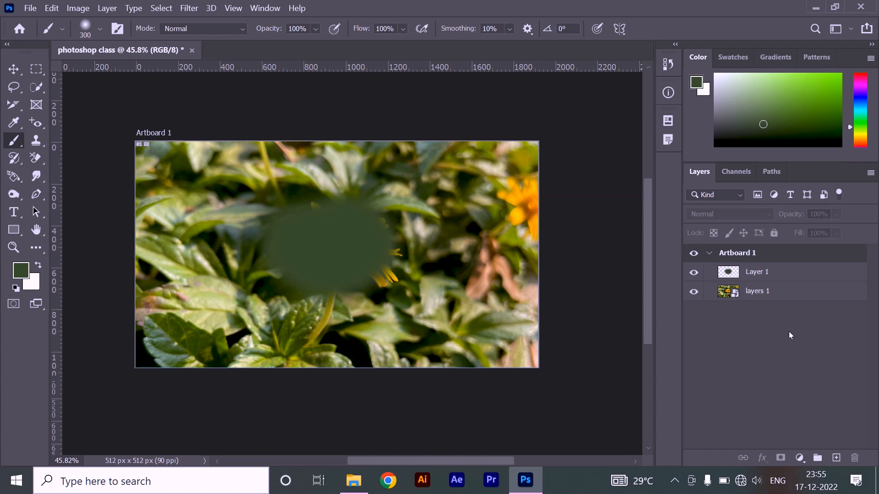
left_click(812, 274)
key("Delete")
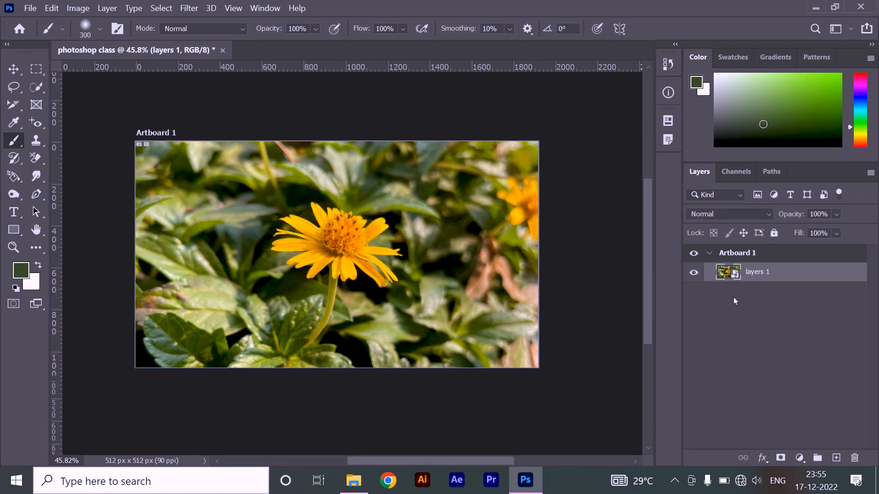
Step: Try to paint on the layers 1 smart object with the Brush and decline rasterizing it
left_click(733, 298)
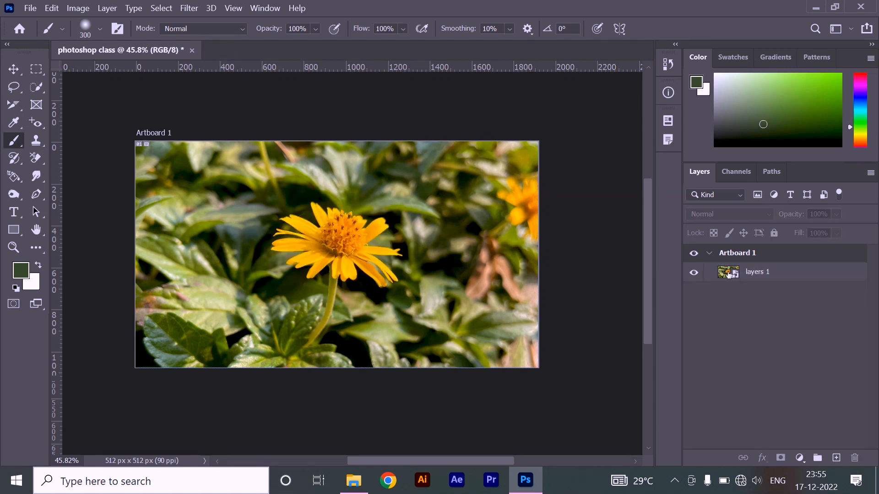
left_click(790, 274)
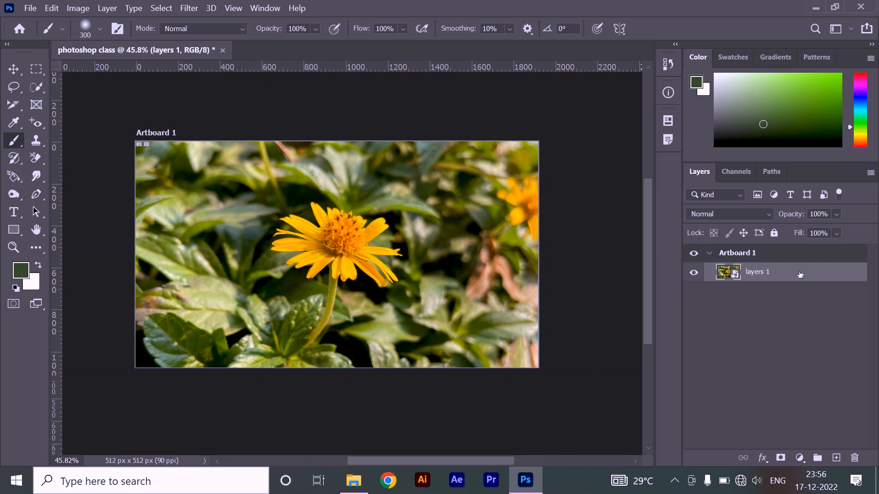
left_click(372, 238)
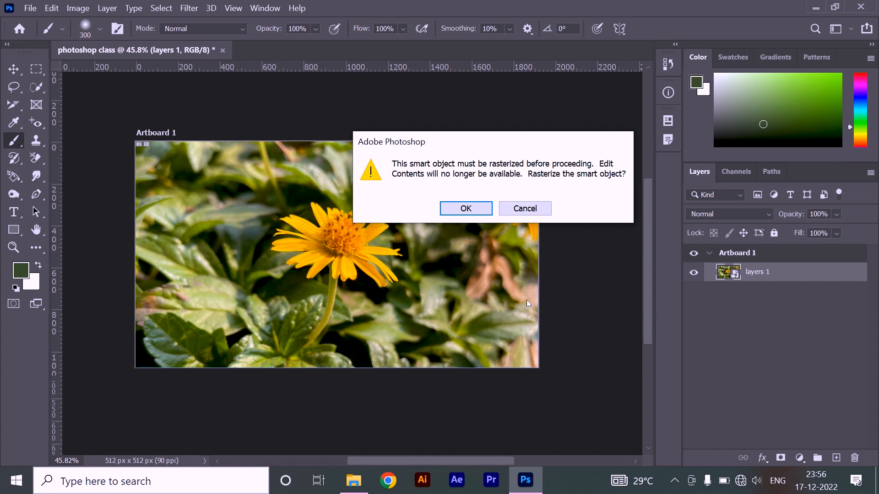
left_click(531, 209)
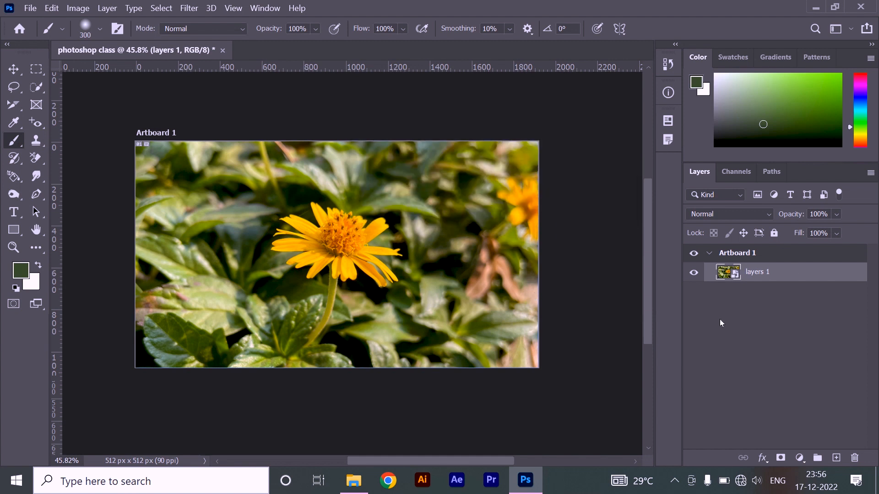
Step: Rasterize the layers 1 smart object into an ordinary pixel layer
right_click(801, 273)
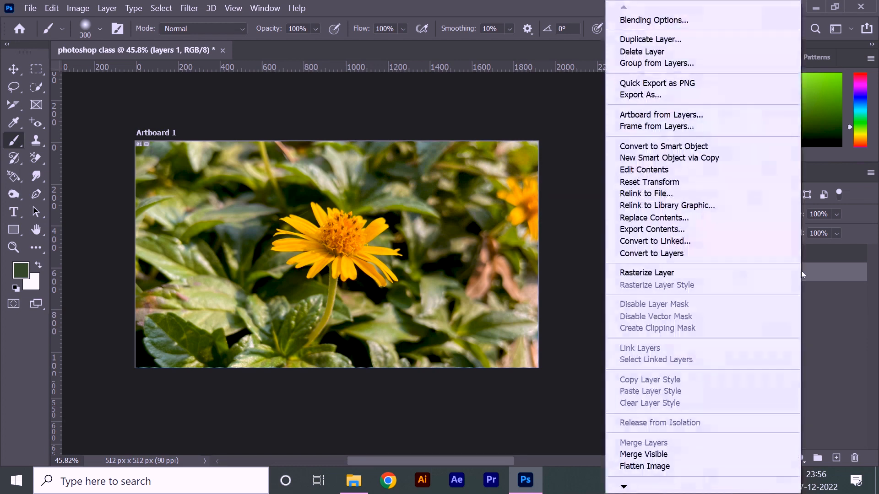
left_click(646, 275)
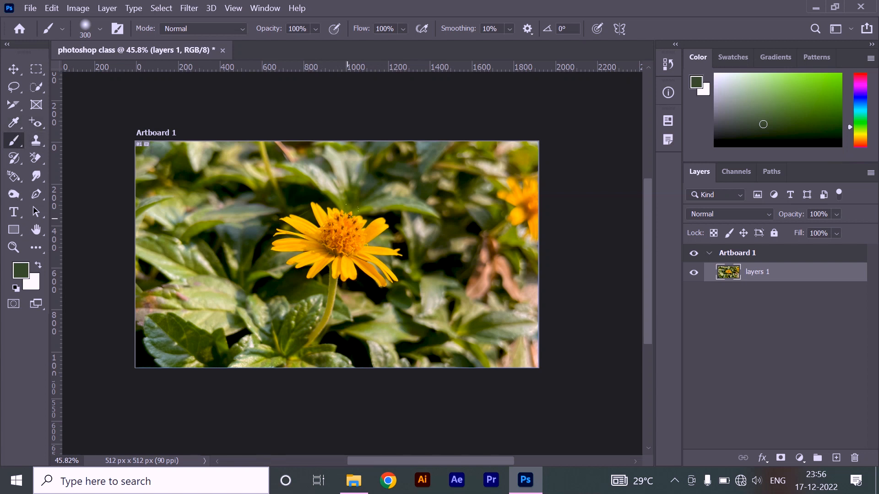
Step: Paint dark green test strokes over the flower directly on the rasterized layers 1 layer and undo them
mouse_move(302, 219)
left_mouse_down()
mouse_move(339, 274)
mouse_move(398, 284)
mouse_move(362, 238)
left_mouse_up()
key("ctrl+z")
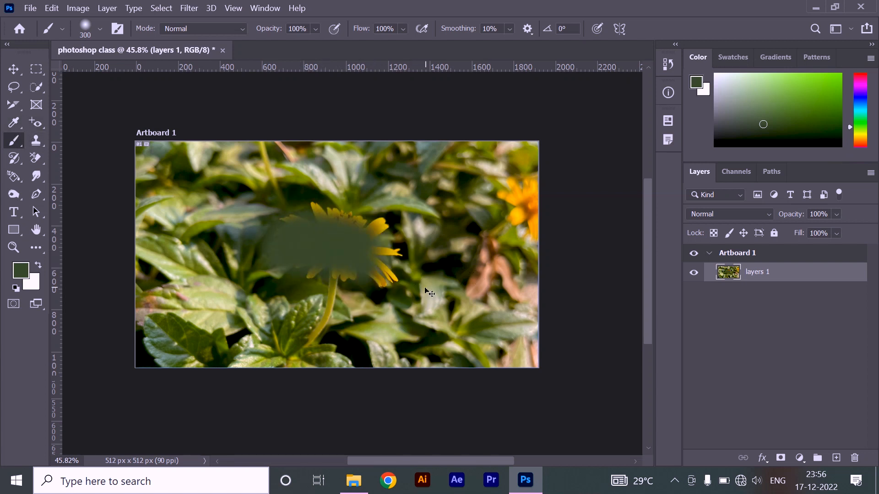
key("ctrl+z")
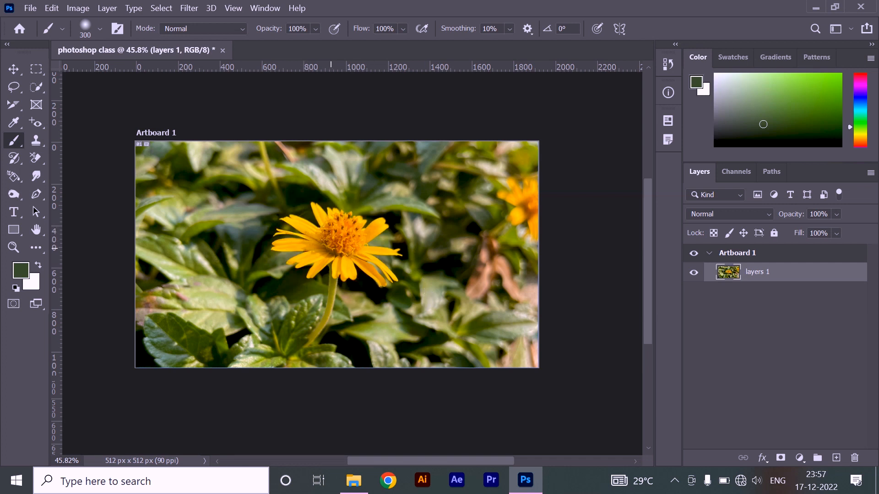
mouse_move(331, 238)
left_mouse_down()
mouse_move(297, 229)
mouse_move(348, 238)
mouse_move(330, 243)
left_mouse_up()
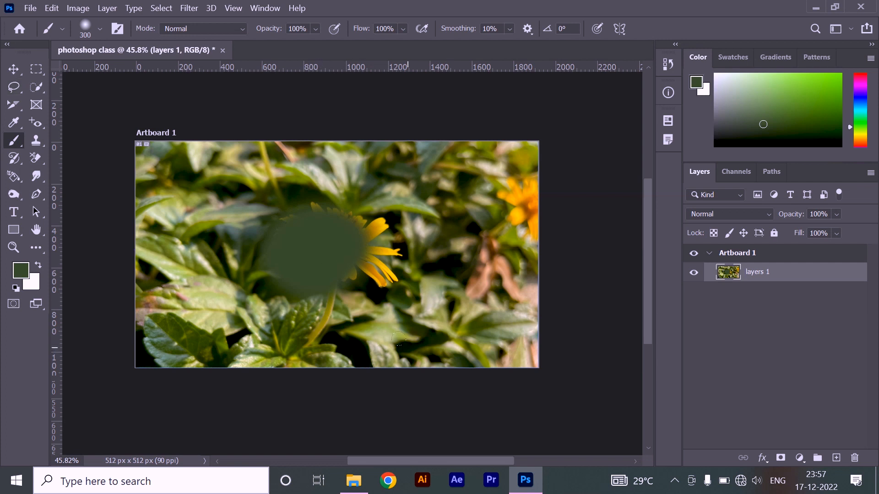
key("ctrl+z")
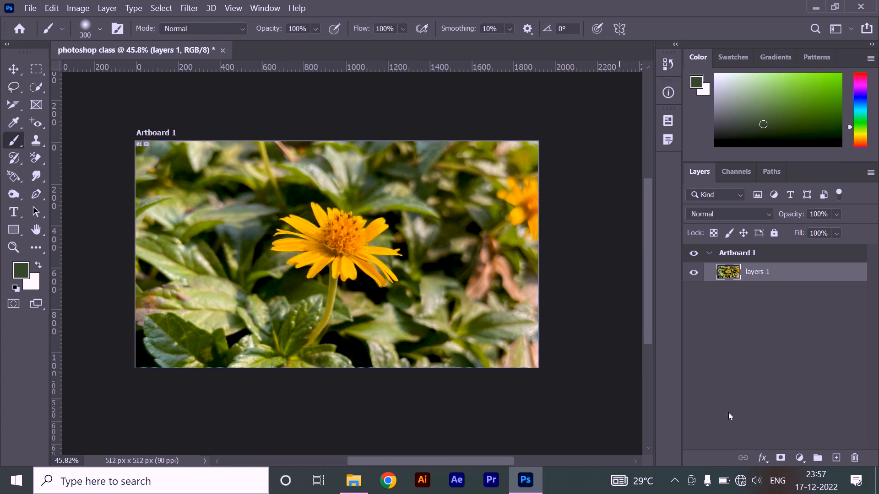
Step: Add a separate blank layer above the rasterized layers 1 layer and brush dark green over the flower on it
left_click(834, 458)
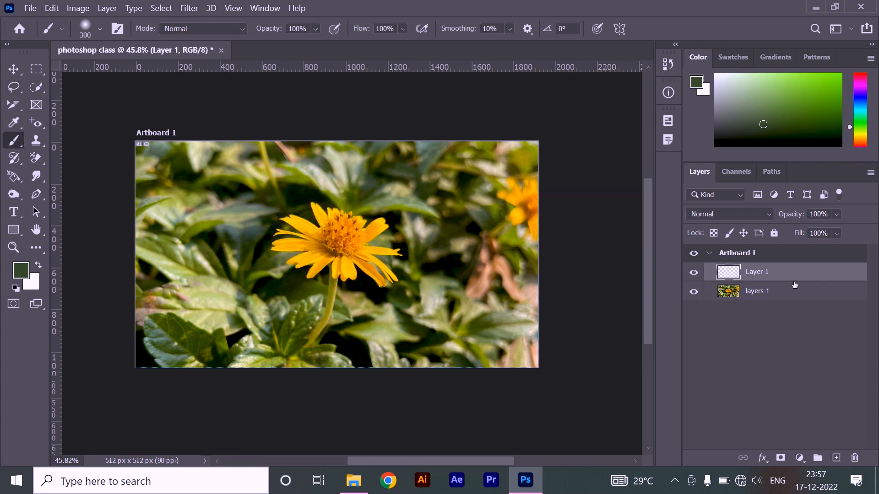
mouse_move(316, 215)
left_mouse_down()
mouse_move(357, 238)
mouse_move(328, 270)
left_mouse_up()
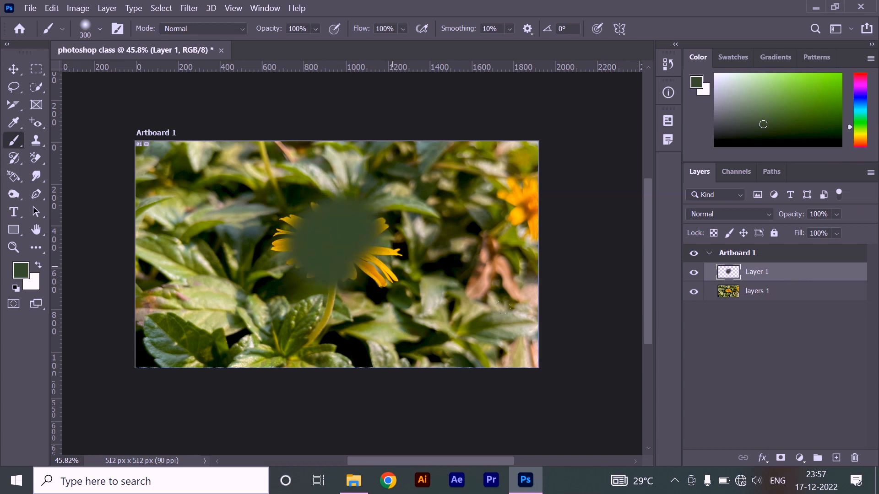
Step: Hide and show the painted Layer 1 to compare it with the photo, and delete it
left_click(694, 273)
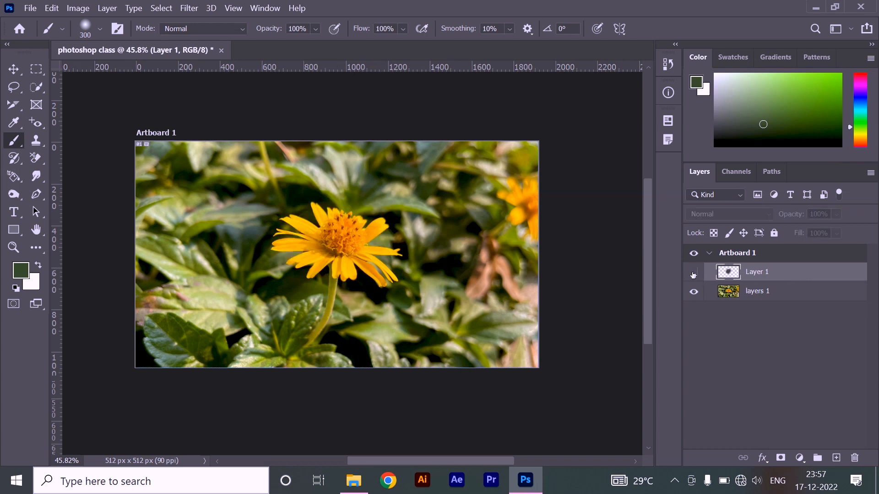
left_click(693, 273)
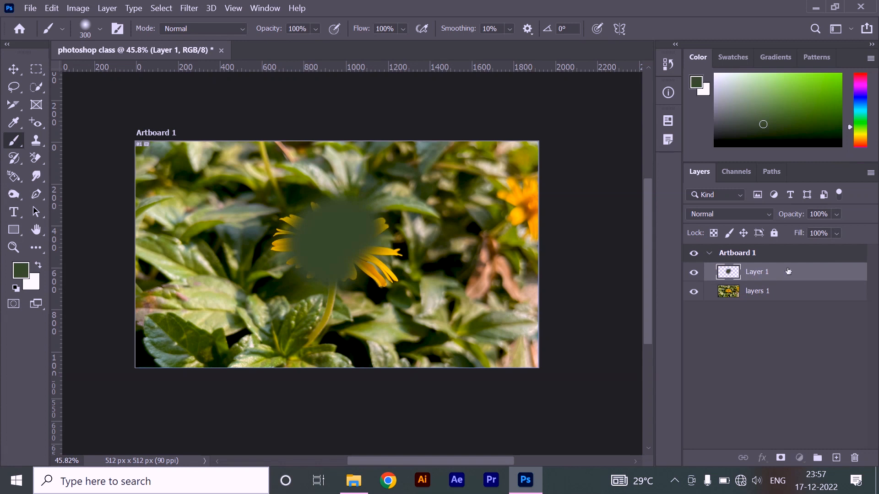
key("Delete")
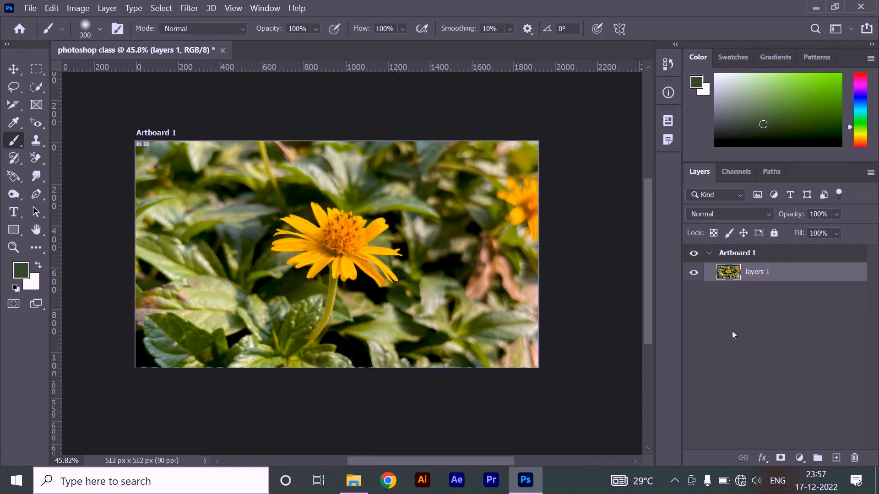
Step: Select the rasterized layers 1 layer and look through the list of available layer effects without applying one
left_click(732, 331)
left_click(779, 275)
left_click(763, 458)
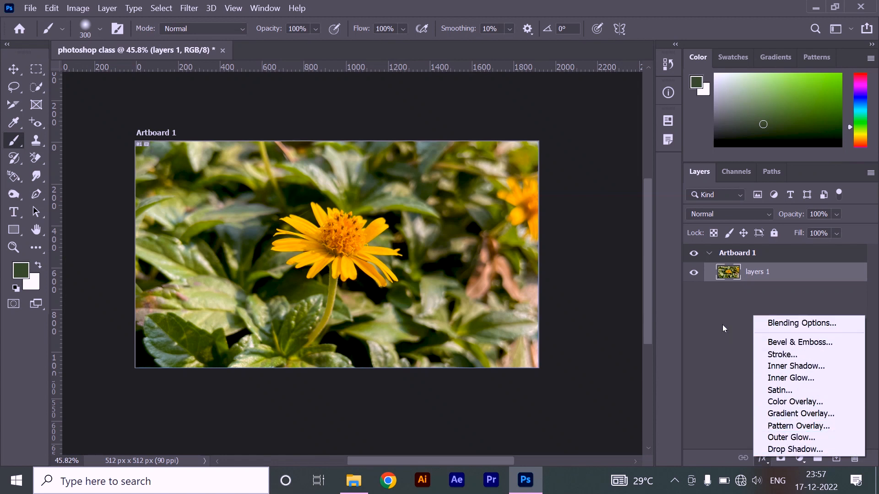
left_click(730, 419)
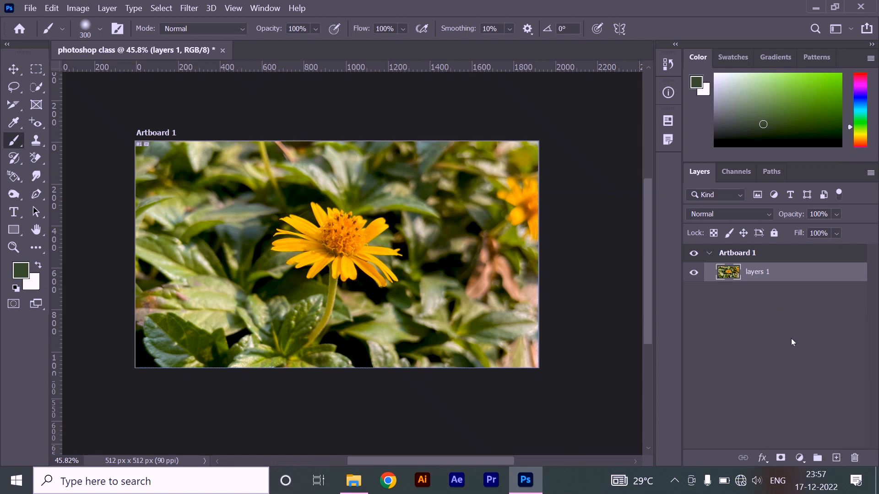
Step: Examine the Blending Options in the Layer Style dialog of layers 1 and cancel without changing anything
double_click(830, 274)
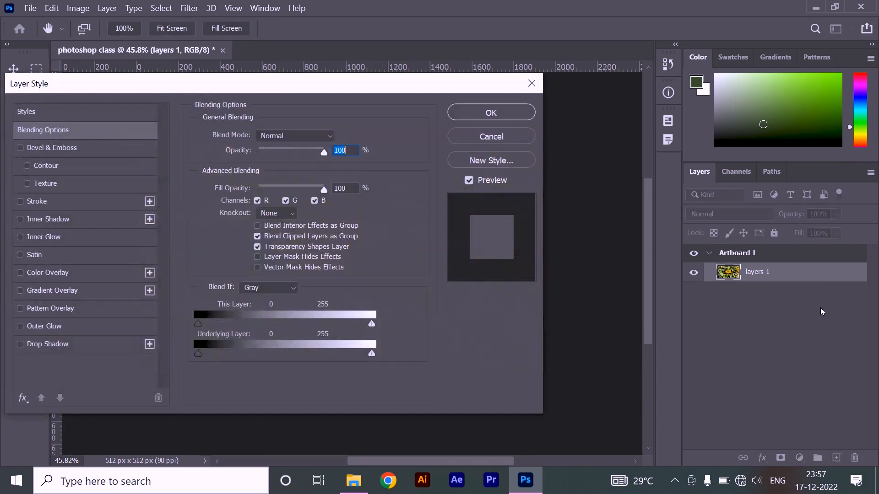
left_click_drag(388, 87, 705, 85)
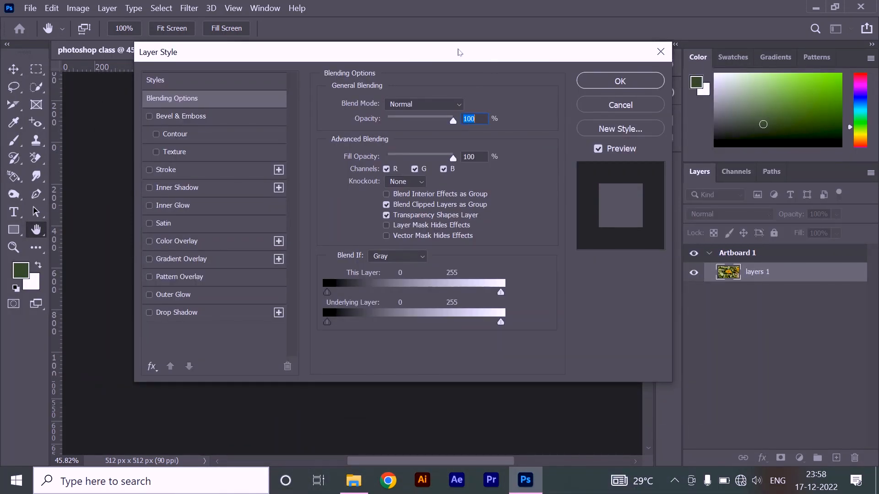
left_click_drag(459, 51, 503, 43)
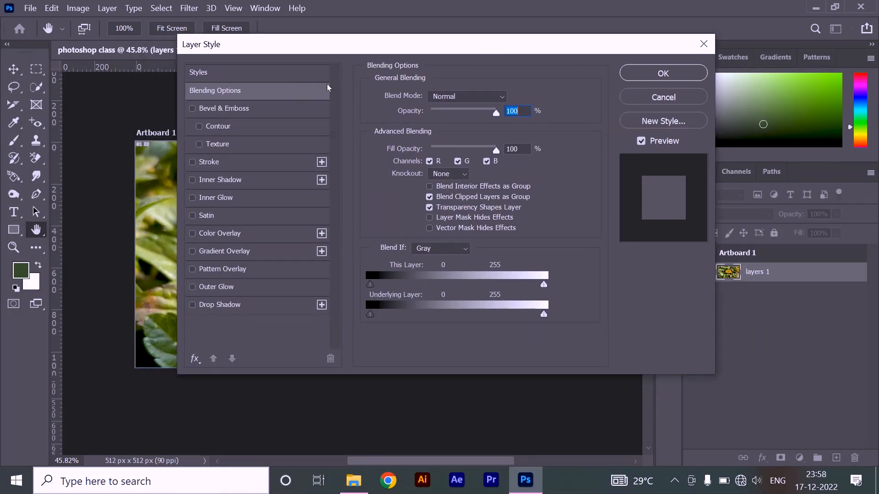
mouse_move(442, 46)
left_mouse_down()
mouse_move(478, 53)
mouse_move(442, 54)
mouse_move(449, 49)
left_mouse_up()
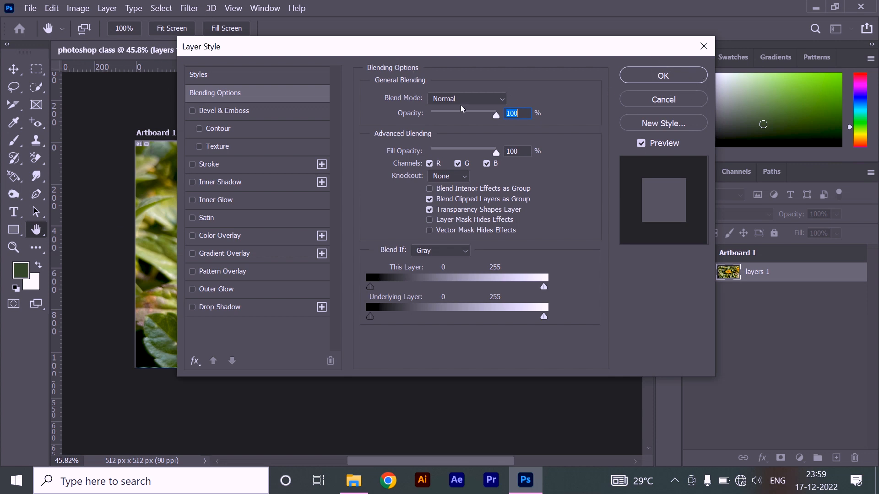
left_click_drag(584, 54, 542, 60)
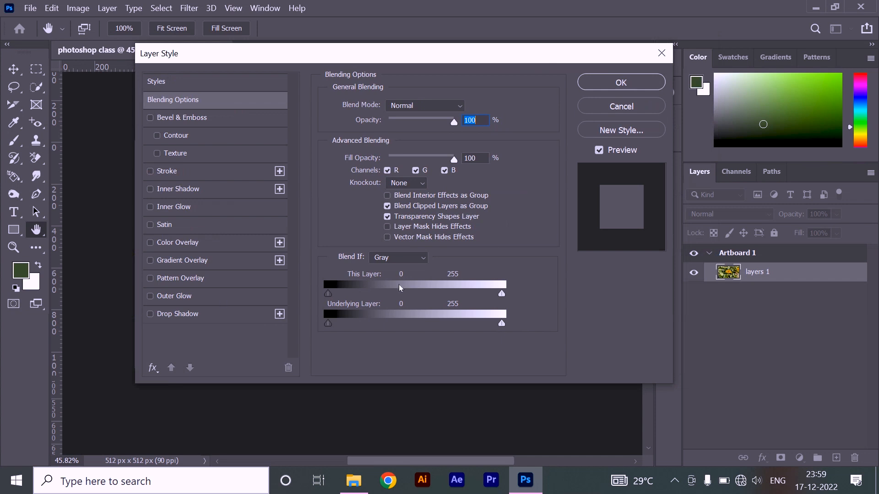
left_click(631, 108)
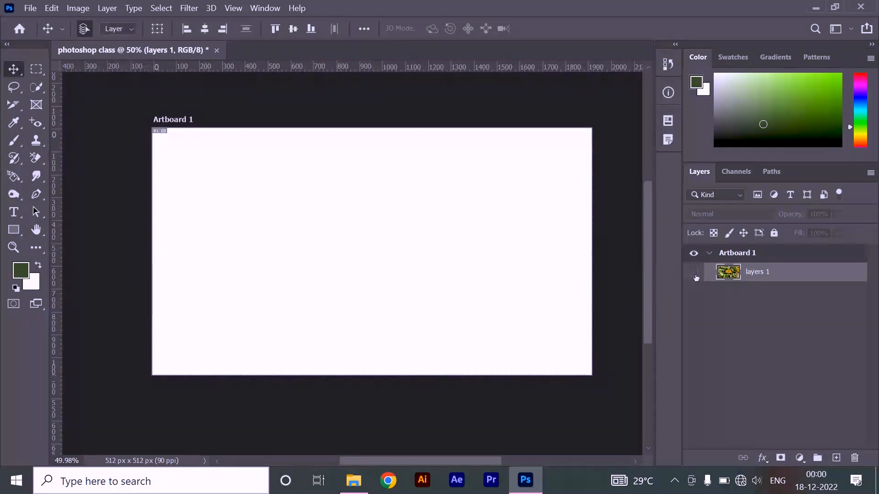
Step: Toggle the layers 1 layer's visibility on and back off so that it is hidden
left_click(694, 273)
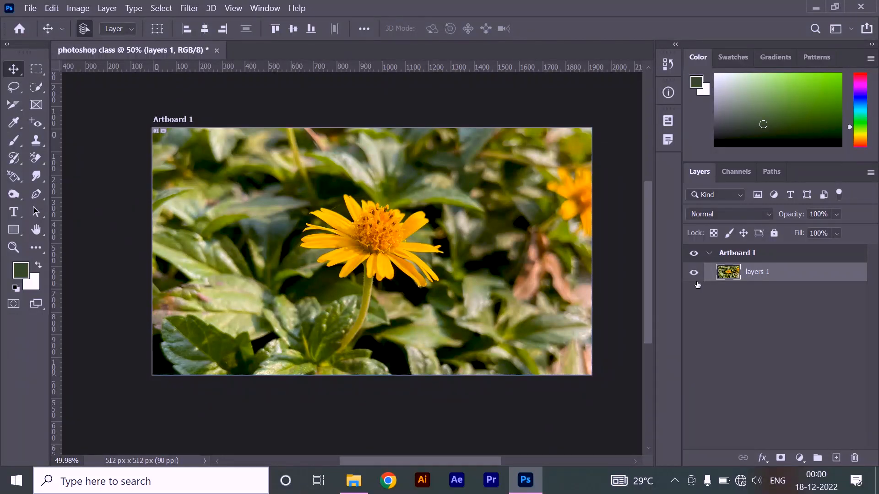
left_click(694, 273)
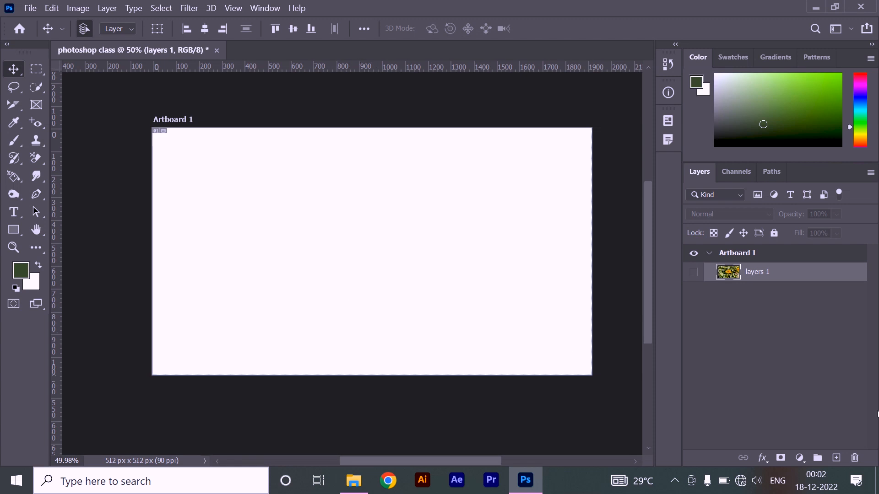
Step: Show the layers 1 layer again and place the red square image from the Downloads folder on the artboard
left_click(694, 274)
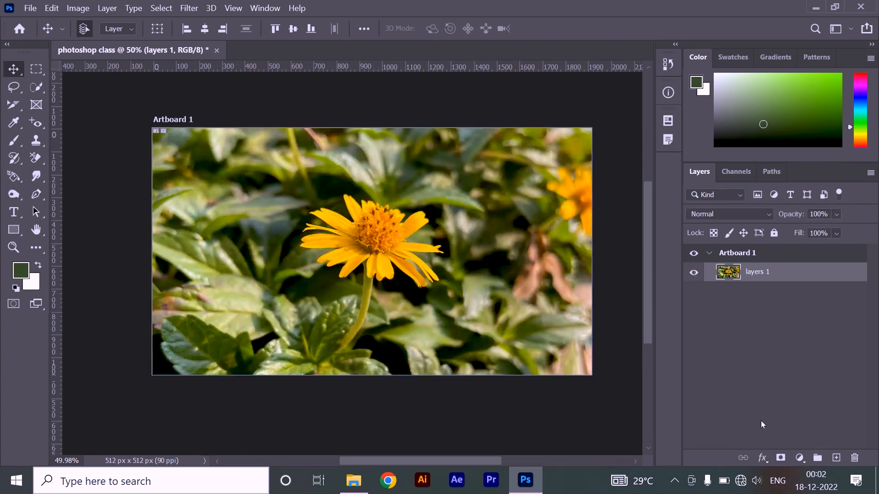
left_click(730, 293)
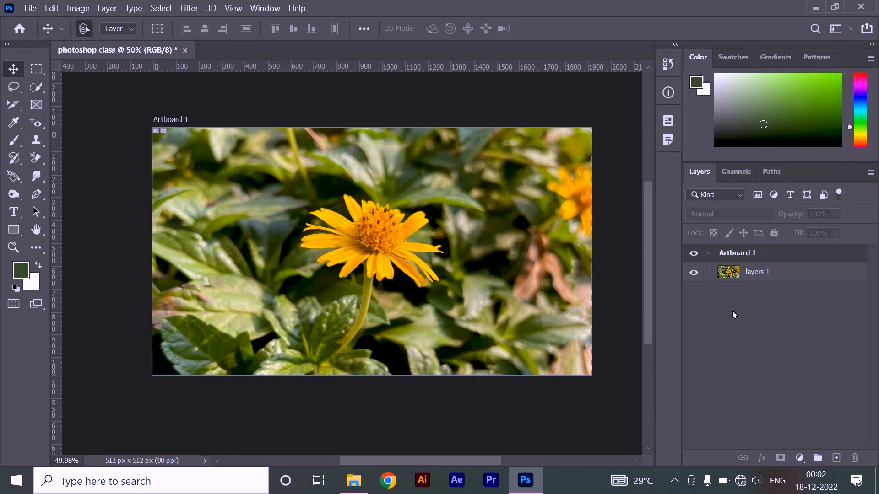
left_click(356, 486)
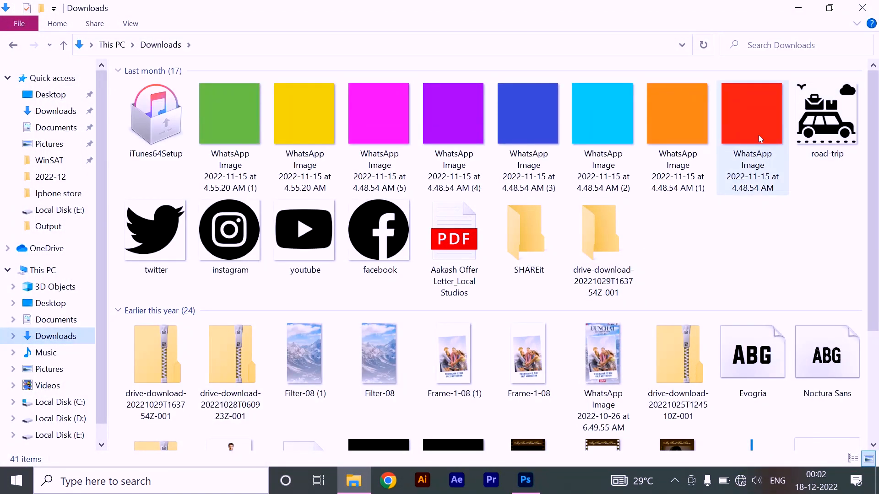
left_click_drag(770, 116, 453, 276)
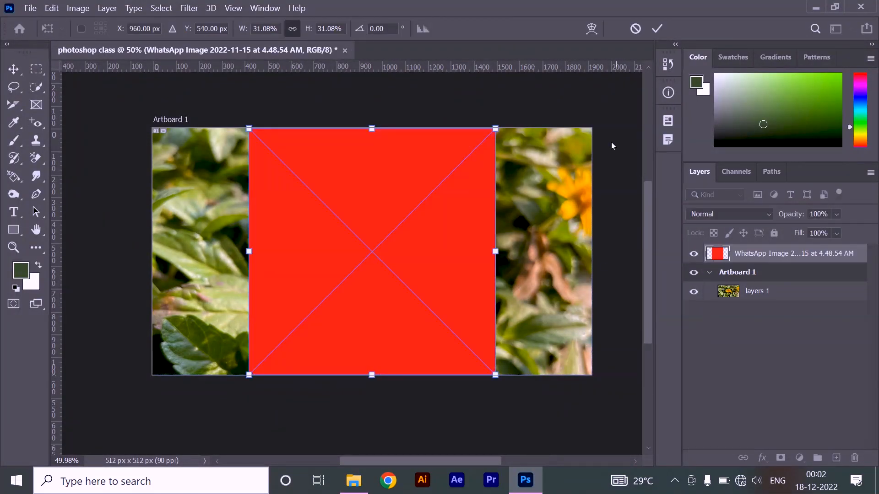
Step: Accept the red image's placement and move its layer below layers 1 inside Artboard 1
left_click_drag(816, 265, 816, 336)
left_click_drag(806, 270, 814, 378)
mouse_move(784, 270)
left_mouse_down()
mouse_move(783, 314)
mouse_move(776, 270)
left_mouse_up()
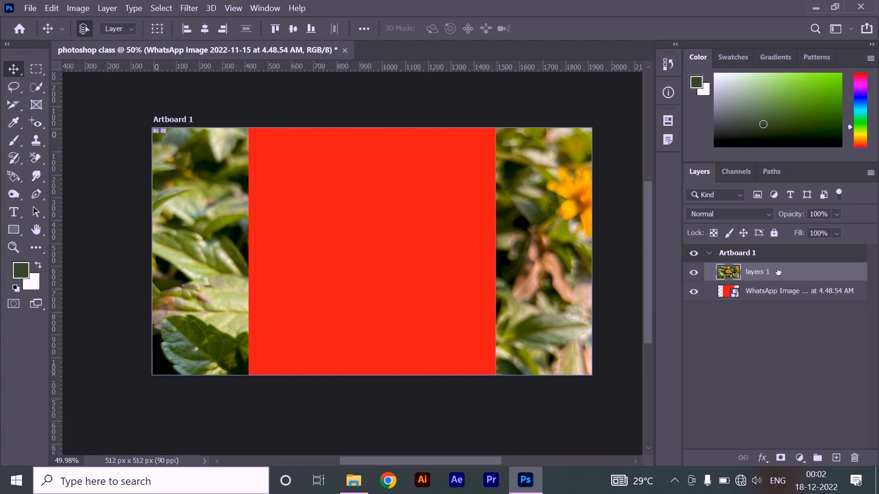
left_click(781, 339)
left_click(792, 295)
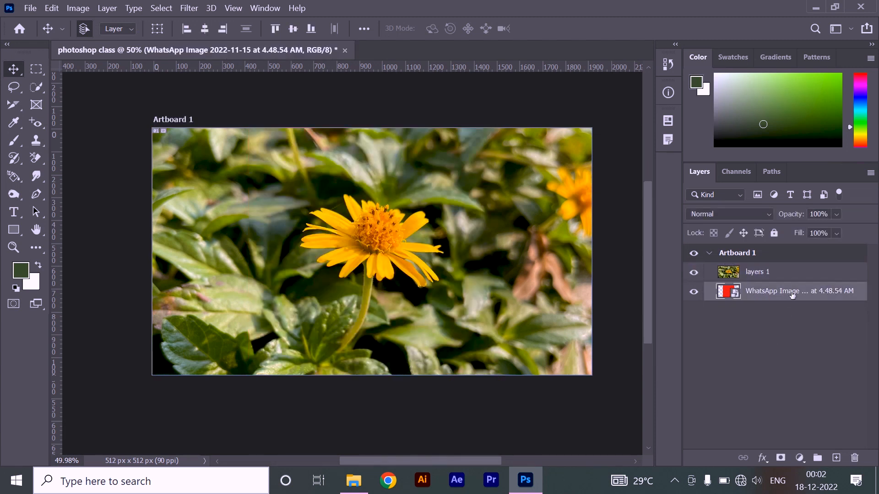
Step: With layers 1 temporarily hidden, move the red square to the right edge of the artboard
left_click(694, 272)
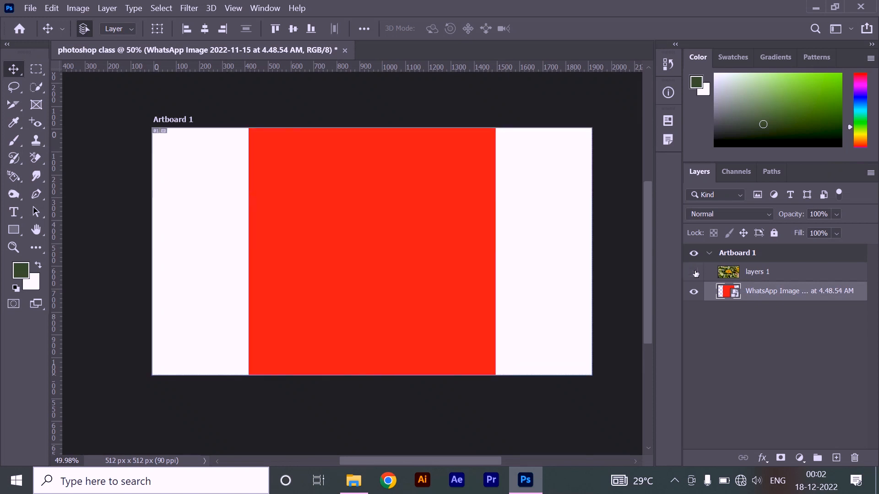
left_click_drag(366, 237, 444, 227)
left_click(756, 272)
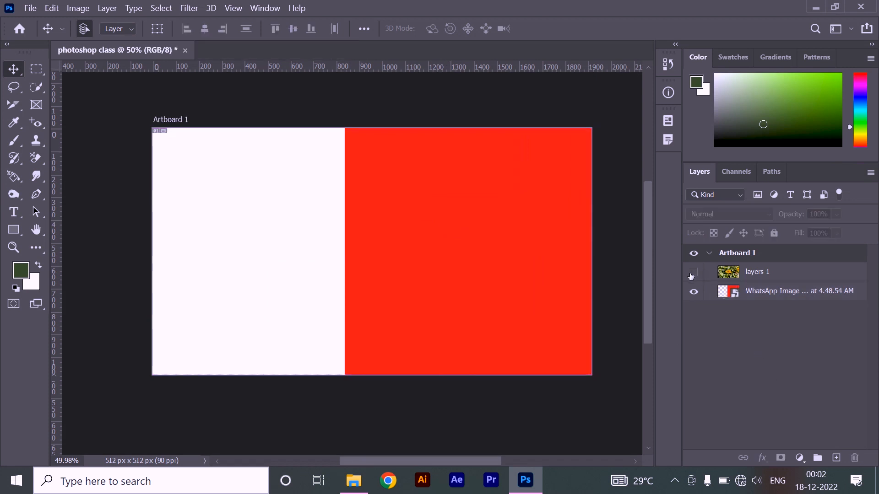
left_click(694, 272)
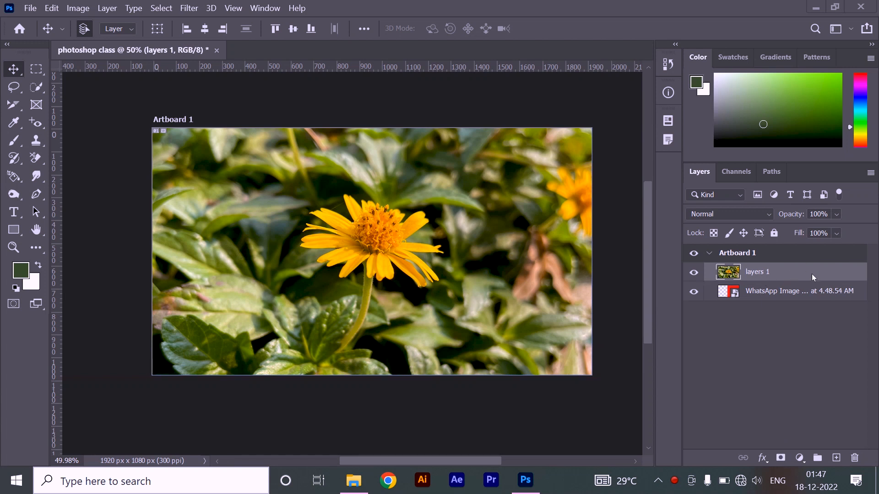
Step: Add a layer mask to layers 1 and brush a vertical black stroke near the photo's right edge to reveal the red image
left_click(781, 458)
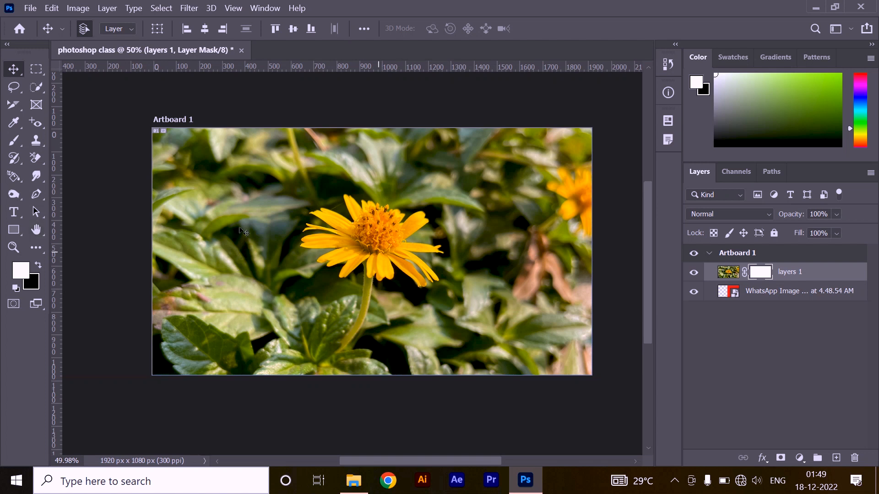
left_click(13, 142)
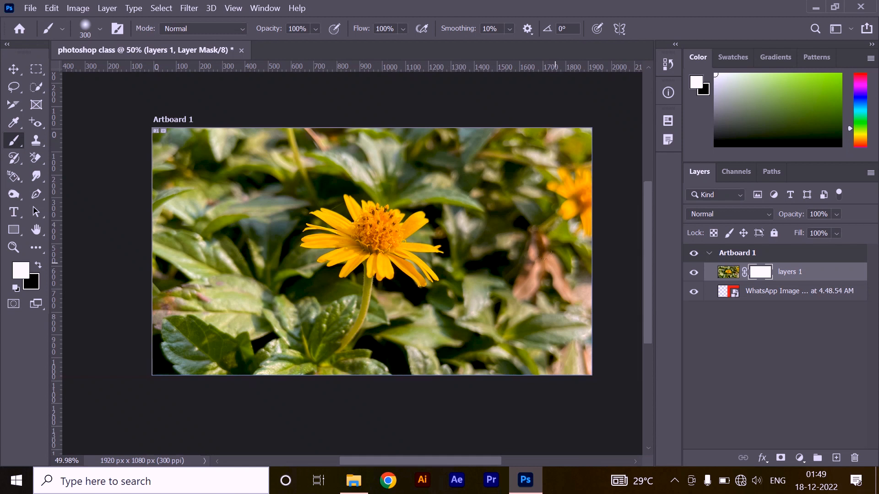
left_click(39, 267)
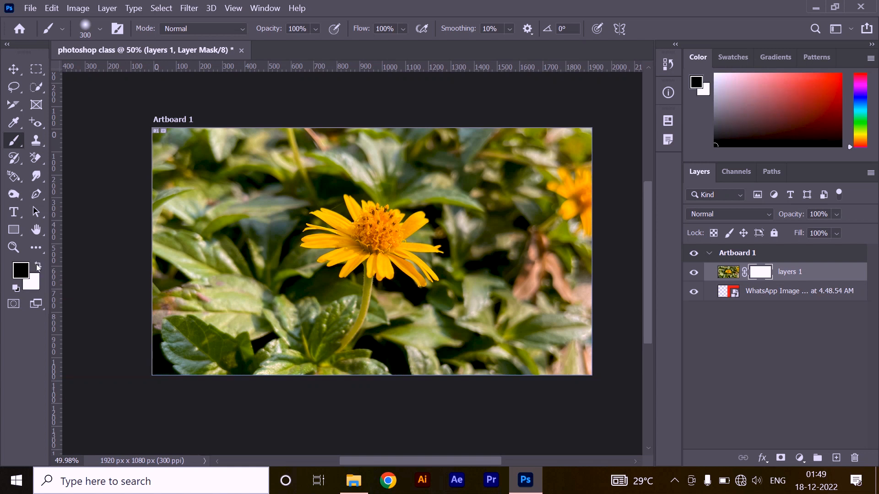
left_click(38, 268)
left_click(38, 267)
left_click_drag(547, 189, 548, 340)
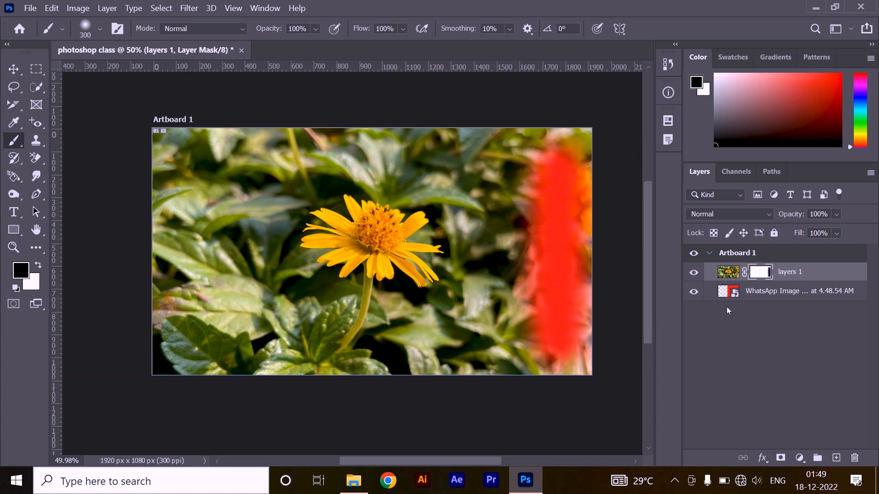
Step: Toggle the red image layer's visibility to compare the masked area, leaving the layer hidden
left_click(693, 292)
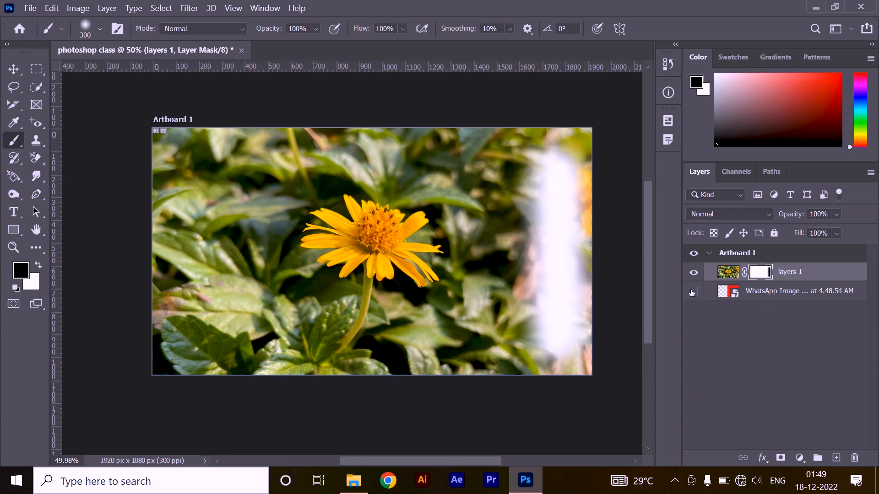
left_click(693, 292)
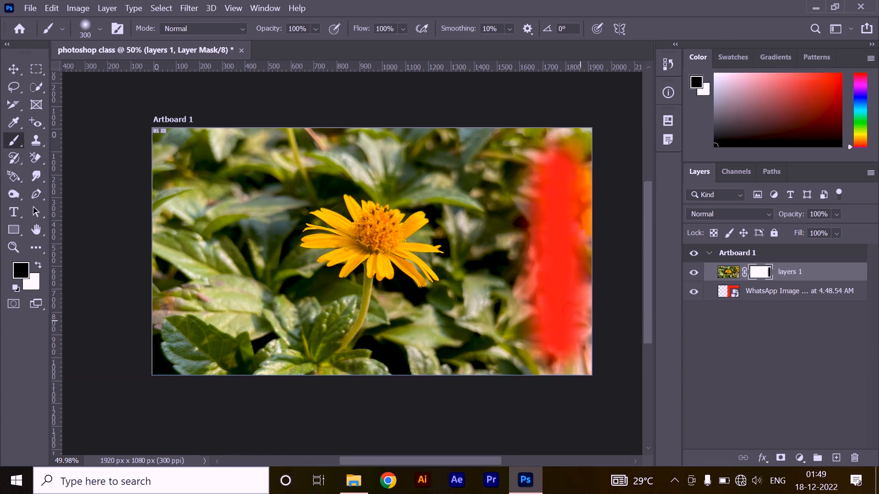
left_click(694, 292)
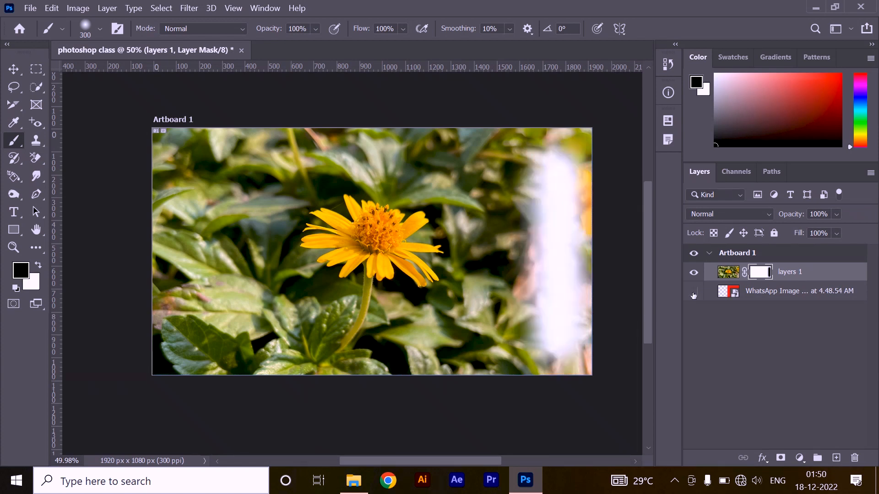
Step: Place the LRM_EXPORT landscape photo from Local Disk (E:) and scale it to 11.72% so it covers the artboard
left_click(355, 486)
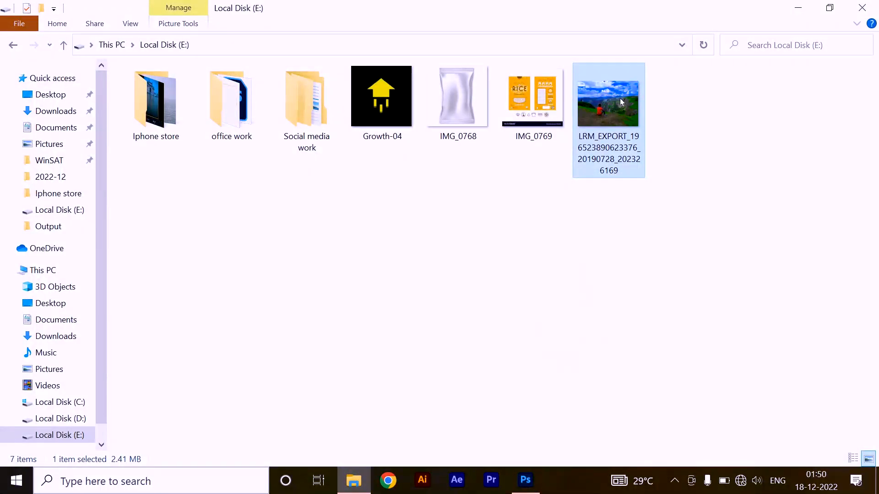
left_click_drag(620, 97, 391, 253)
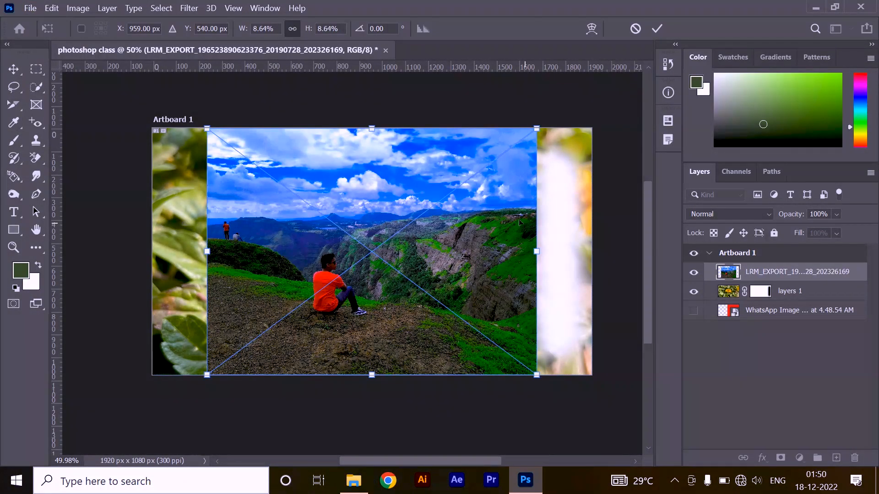
left_click_drag(536, 375, 596, 418)
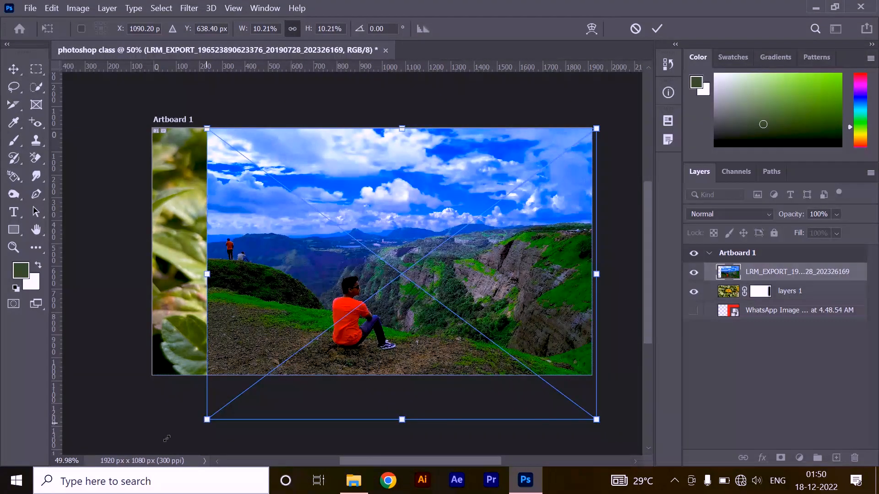
left_click_drag(207, 419, 149, 454)
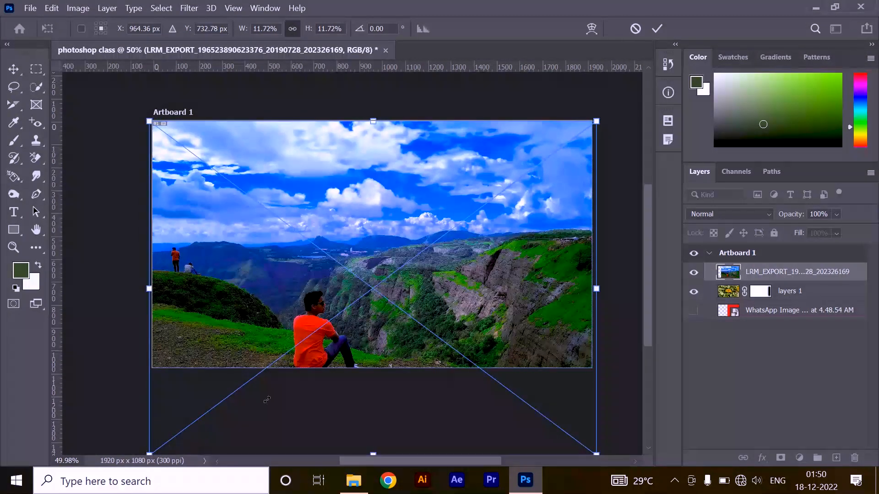
left_click_drag(394, 346, 396, 328)
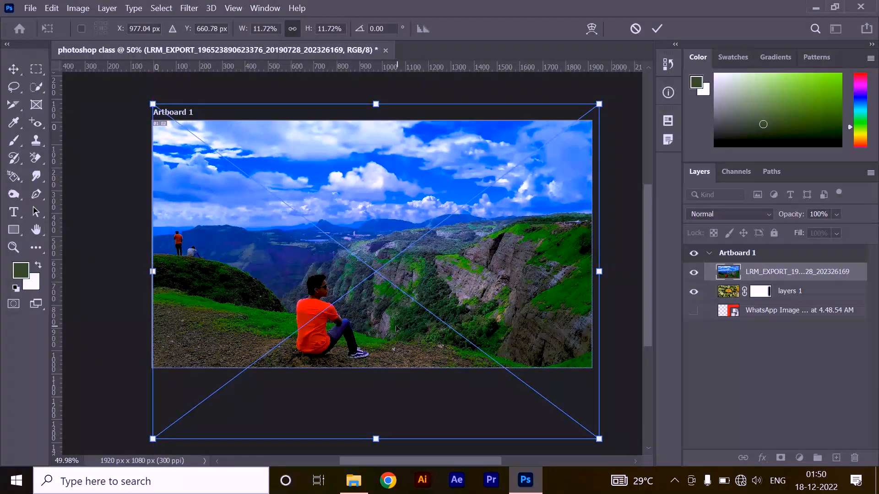
left_click(661, 33)
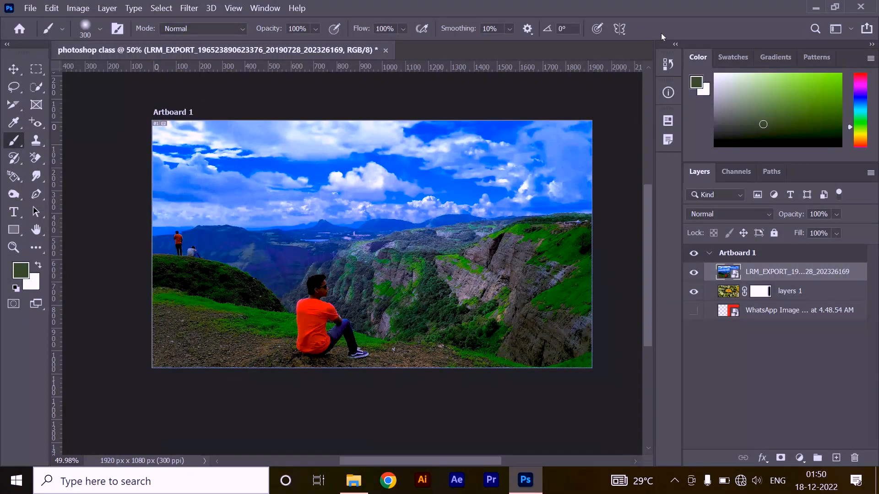
Step: Move the landscape photo layer directly below the masked layers 1 layer
left_click(796, 344)
left_click_drag(844, 273, 824, 302)
left_click(759, 365)
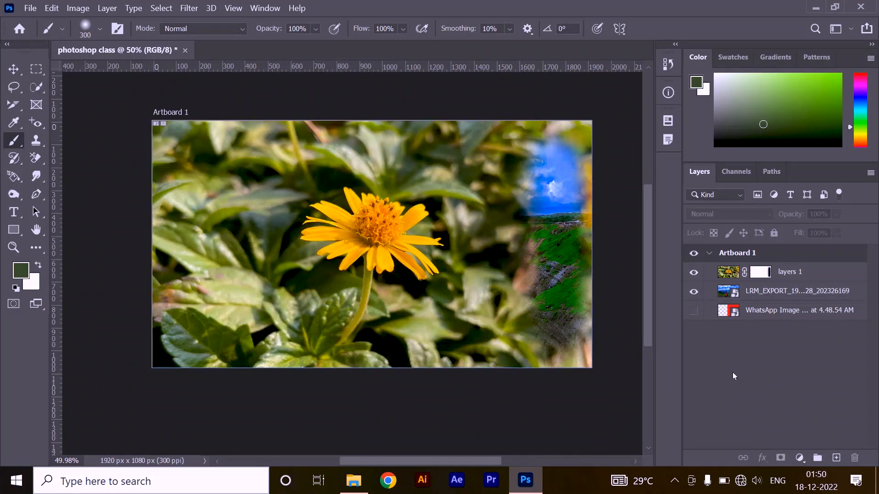
Step: Paint black on the layers 1 mask with a soft brush, revealing the landscape from the right edge across most of the flower
left_click(761, 272)
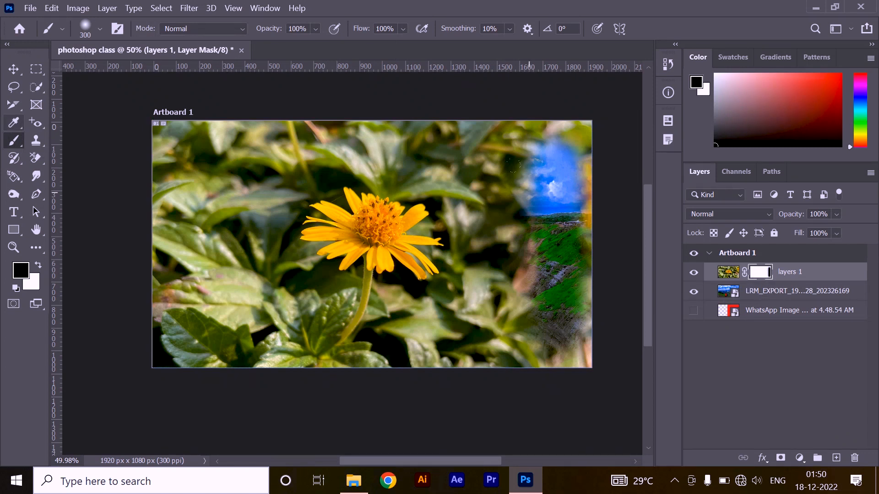
mouse_move(514, 165)
left_mouse_down()
mouse_move(494, 151)
mouse_move(527, 348)
mouse_move(486, 192)
mouse_move(523, 111)
mouse_move(575, 137)
mouse_move(579, 256)
mouse_move(563, 357)
mouse_move(486, 328)
mouse_move(412, 125)
mouse_move(440, 220)
mouse_move(446, 321)
mouse_move(412, 348)
mouse_move(430, 210)
mouse_move(416, 339)
mouse_move(432, 202)
mouse_move(452, 138)
mouse_move(403, 138)
mouse_move(390, 161)
left_mouse_up()
left_click(100, 29)
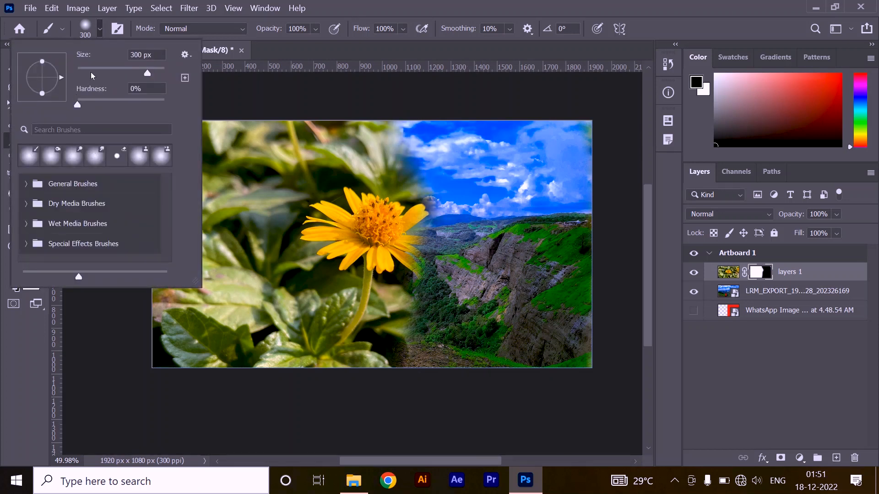
left_click(78, 106)
key("Return")
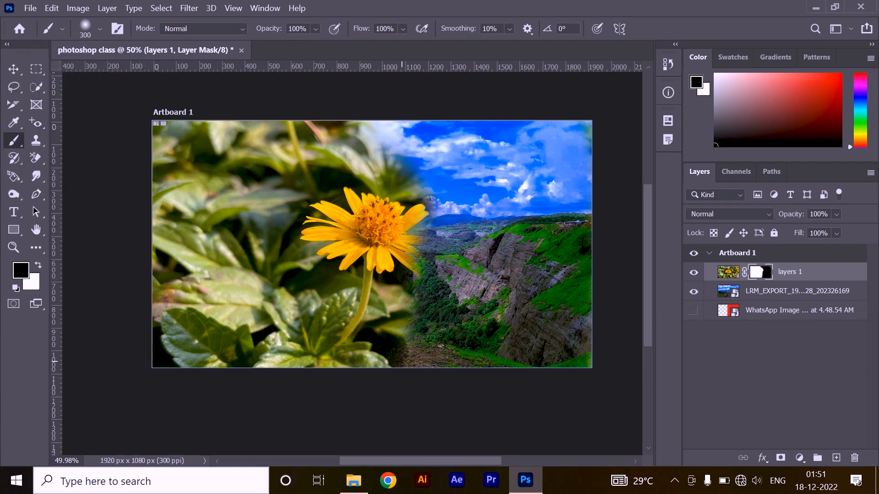
mouse_move(402, 360)
left_mouse_down()
mouse_move(380, 321)
mouse_move(385, 151)
mouse_move(362, 193)
mouse_move(362, 349)
left_mouse_up()
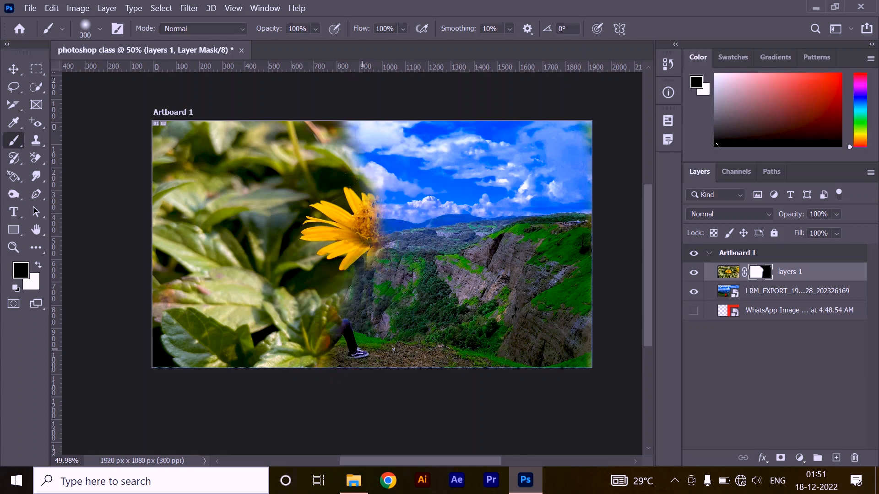
mouse_move(347, 256)
left_mouse_down()
mouse_move(330, 151)
mouse_move(328, 357)
left_mouse_up()
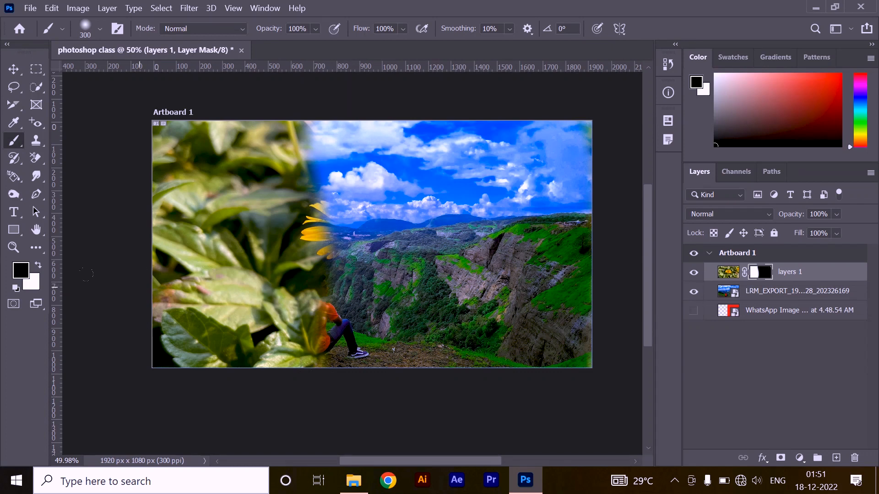
Step: Paint white on the layers 1 mask to restore the flower and surrounding leaves, and delete the mask without applying it
left_click(38, 265)
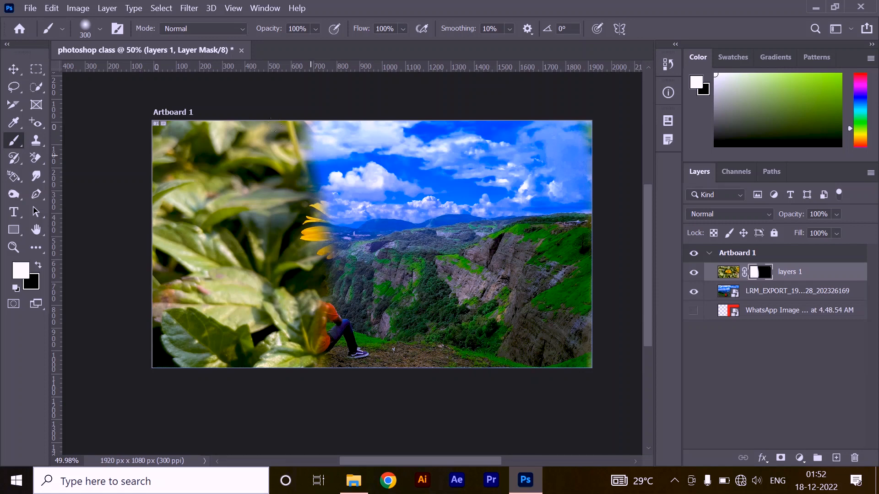
left_click_drag(302, 122, 344, 362)
mouse_move(319, 179)
left_mouse_down()
mouse_move(320, 120)
mouse_move(350, 138)
mouse_move(339, 121)
mouse_move(412, 284)
mouse_move(381, 372)
mouse_move(408, 146)
mouse_move(361, 91)
mouse_move(471, 271)
mouse_move(418, 384)
mouse_move(402, 108)
mouse_move(419, 322)
left_mouse_up()
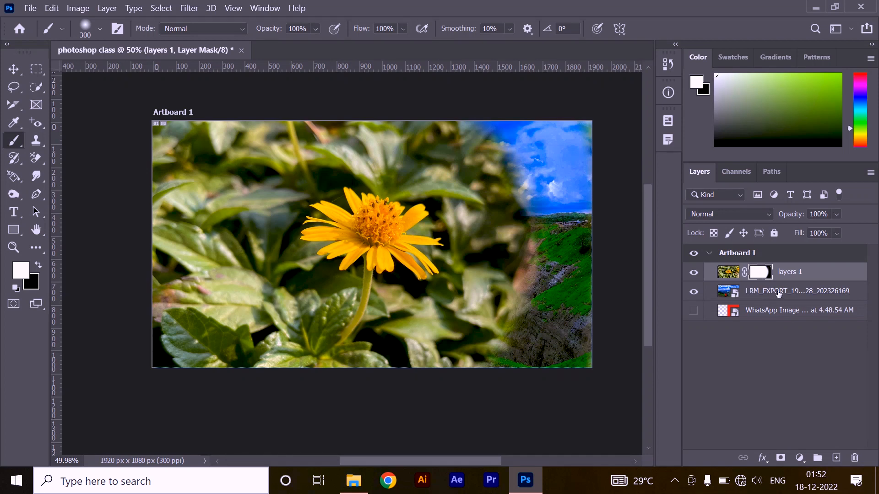
left_click_drag(767, 276, 855, 457)
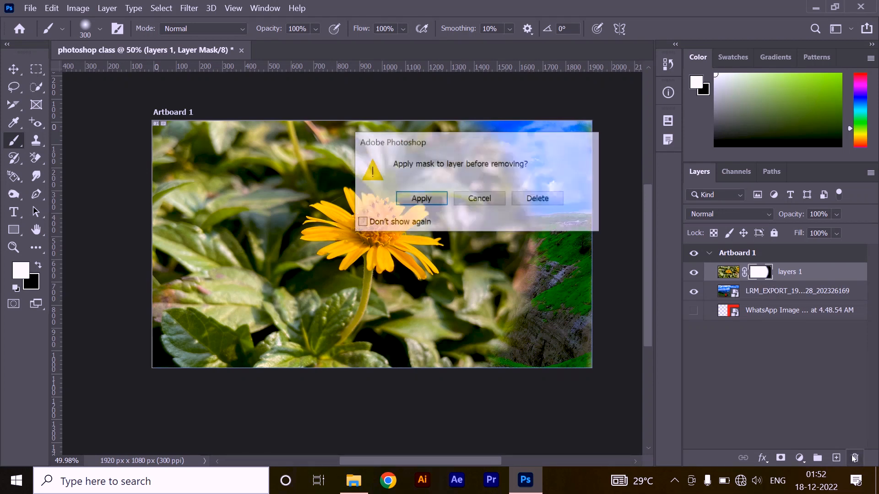
left_click(547, 199)
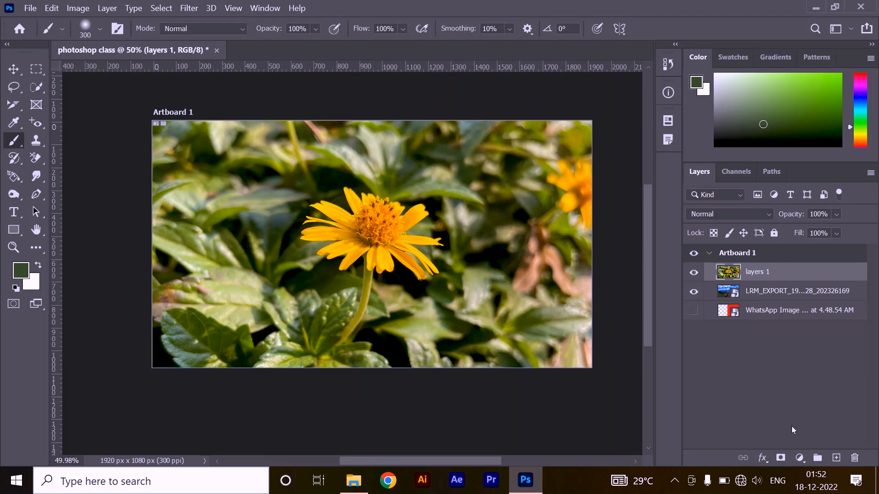
Step: Add a Solid Color fill layer above the layers 1 layer and pick a bright blue for it
left_click(800, 457)
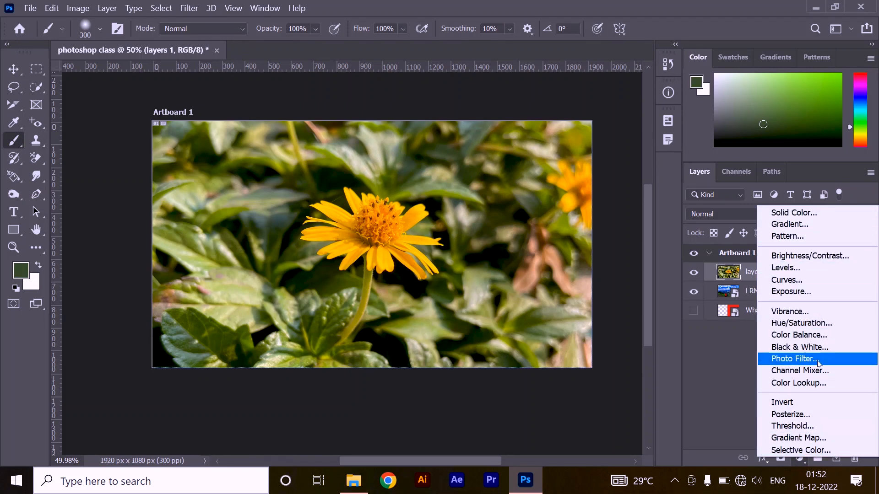
left_click(818, 215)
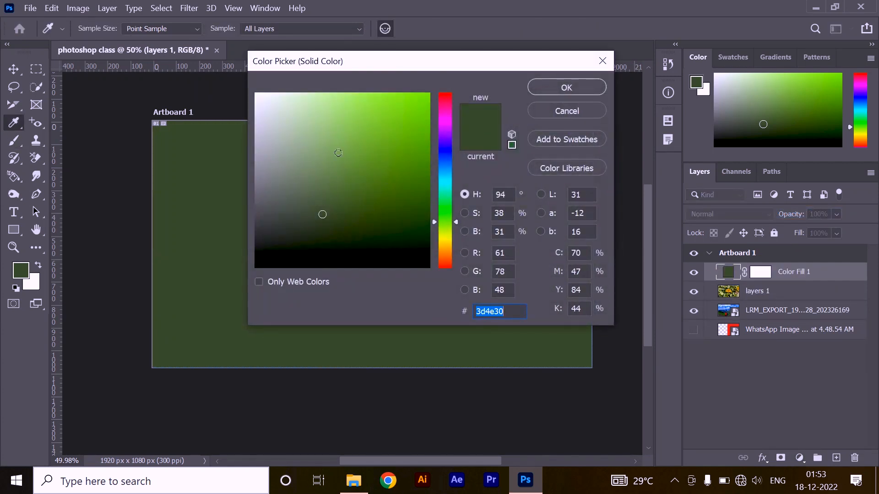
left_click_drag(443, 123, 444, 90)
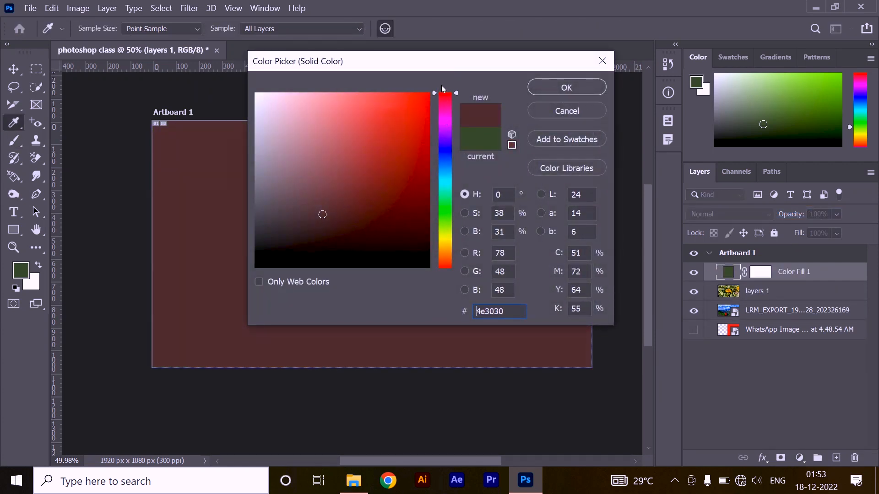
left_click_drag(387, 183, 410, 214)
mouse_move(446, 176)
left_mouse_down()
mouse_move(446, 158)
mouse_move(446, 165)
left_mouse_up()
left_click_drag(375, 143, 362, 121)
left_click(569, 88)
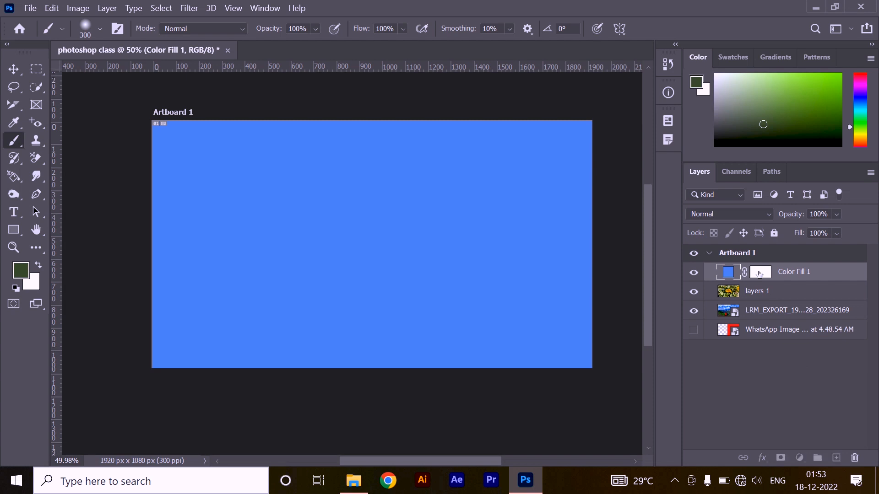
Step: Paint black on the blue fill layer's mask to reveal the flower photo across the right part of the artboard
left_click(760, 272)
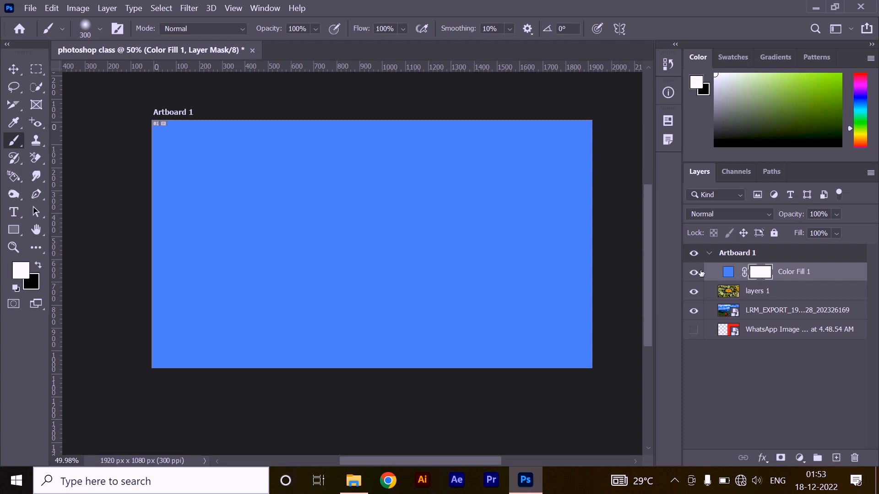
left_click(39, 265)
mouse_move(487, 121)
left_mouse_down()
mouse_move(536, 162)
mouse_move(520, 300)
mouse_move(541, 313)
mouse_move(577, 215)
mouse_move(565, 149)
mouse_move(539, 111)
mouse_move(557, 127)
mouse_move(568, 202)
mouse_move(550, 325)
mouse_move(520, 373)
mouse_move(579, 327)
mouse_move(555, 355)
mouse_move(500, 301)
mouse_move(487, 83)
mouse_move(480, 283)
mouse_move(443, 368)
mouse_move(457, 226)
mouse_move(435, 103)
mouse_move(426, 119)
mouse_move(442, 383)
left_mouse_up()
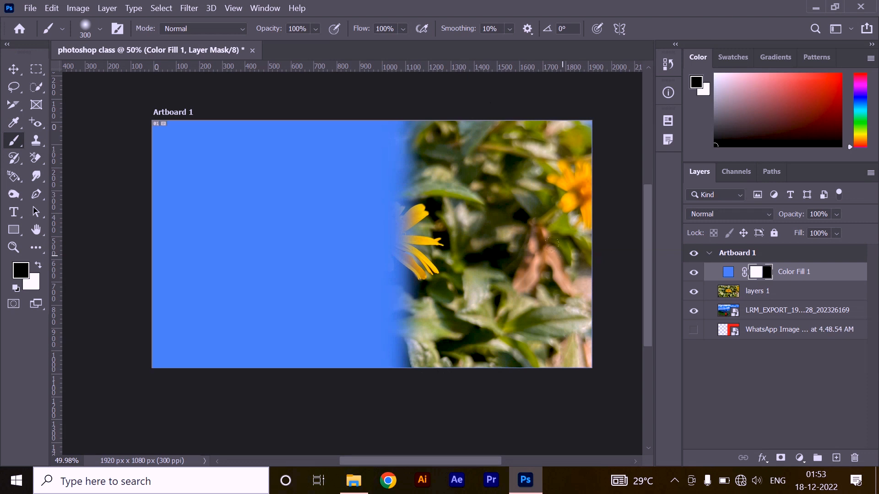
Step: Undo the painting on the blue fill layer's mask, back to the fully white mask
key("ctrl+z")
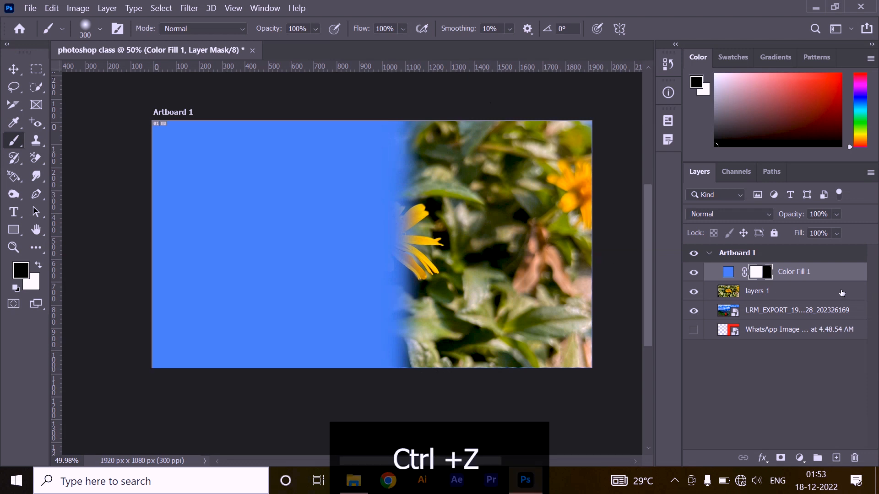
key("ctrl+z")
key("ctrl+z")
key("ctrl+z")
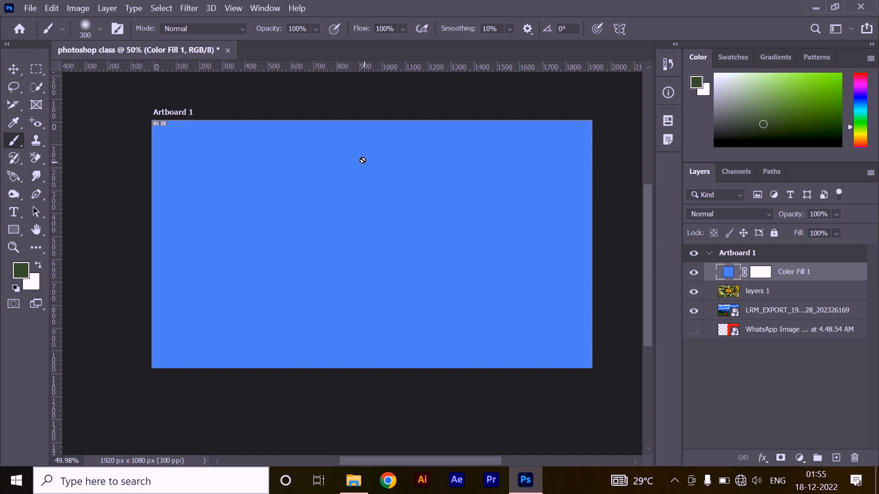
Step: Delete the Color Fill 1 layer
left_click(829, 275)
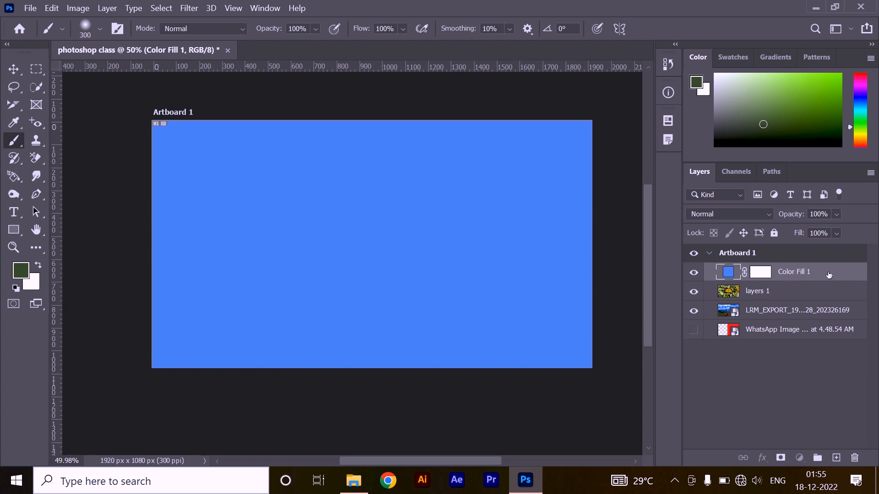
left_click(854, 457)
left_click(422, 200)
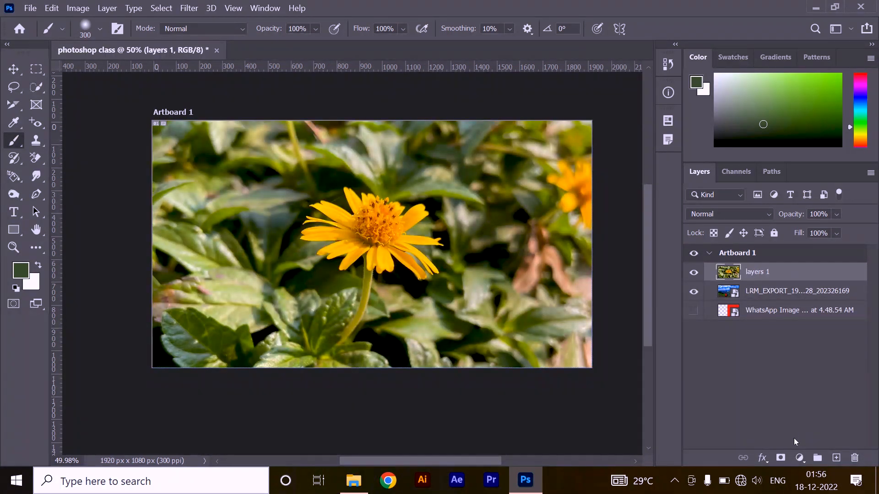
Step: Add a Levels adjustment layer above the layers 1 layer and open its settings from the layer
left_click(800, 458)
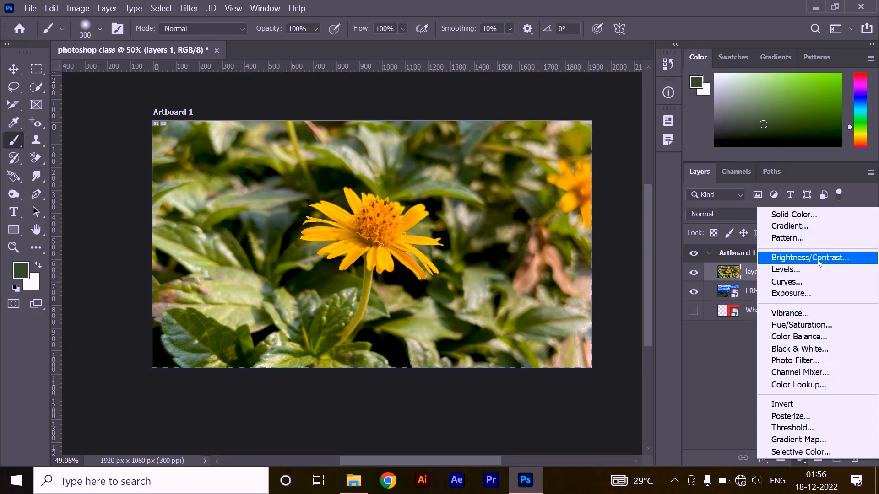
left_click(814, 393)
left_click(800, 459)
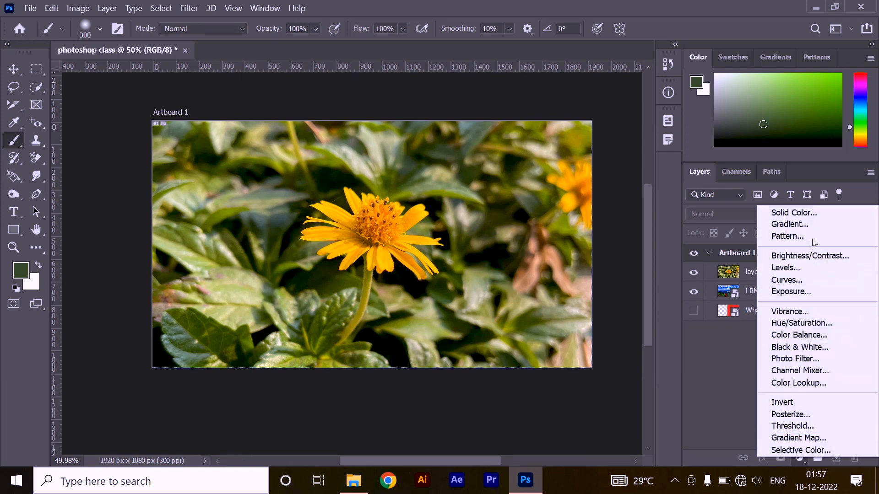
left_click(817, 270)
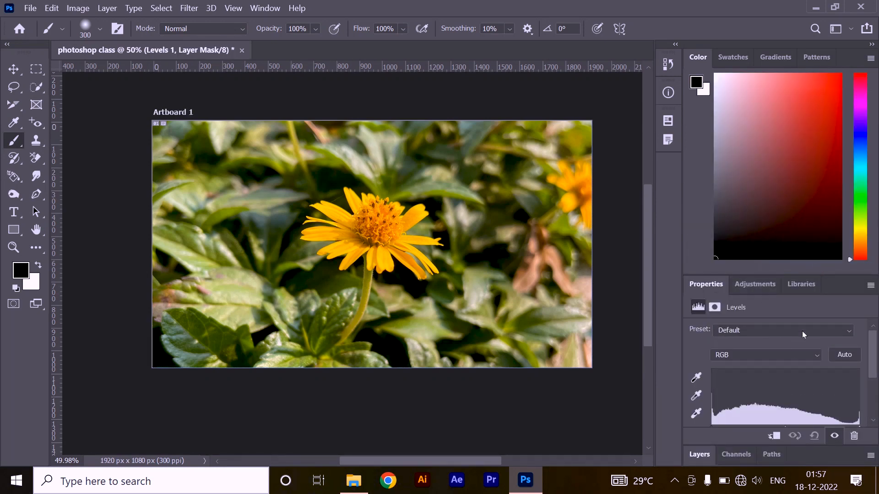
scroll(795, 395, "down", 2)
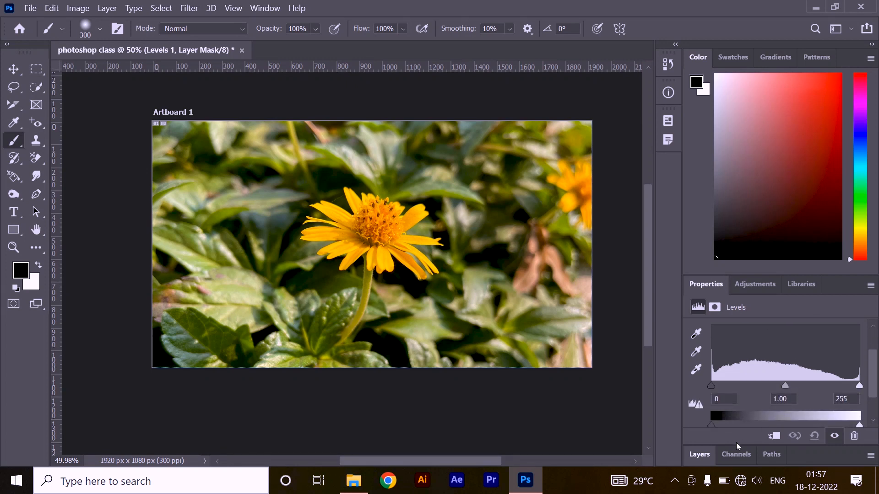
left_click(699, 454)
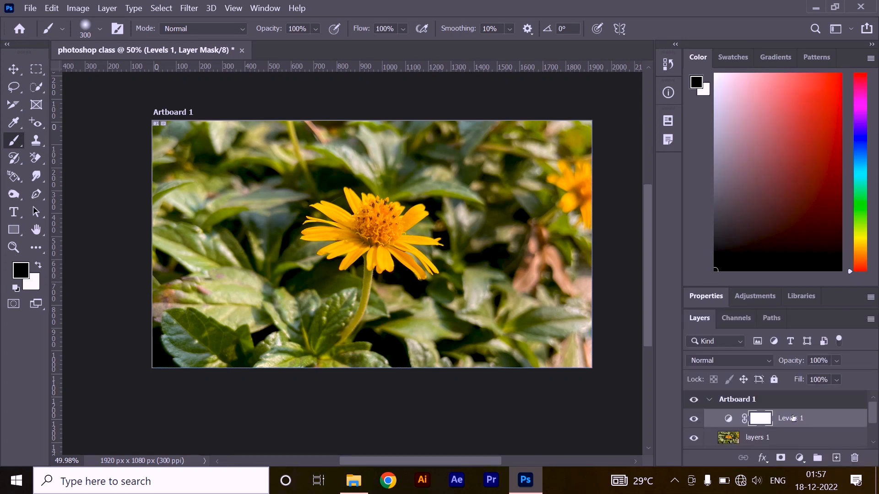
double_click(729, 418)
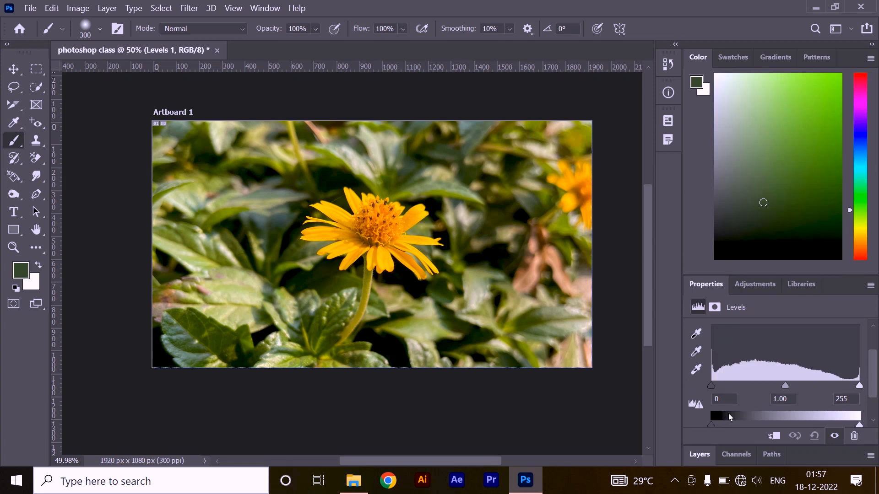
Step: Try the Levels input highlights at 200, restore them to 255, and set the midtones to 0.90
left_click_drag(711, 387, 675, 388)
left_click_drag(786, 387, 828, 390)
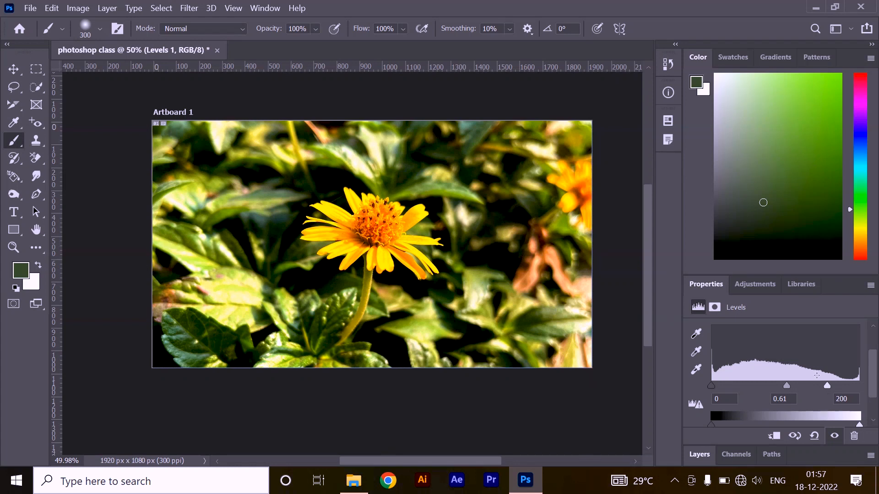
left_click_drag(828, 386, 870, 389)
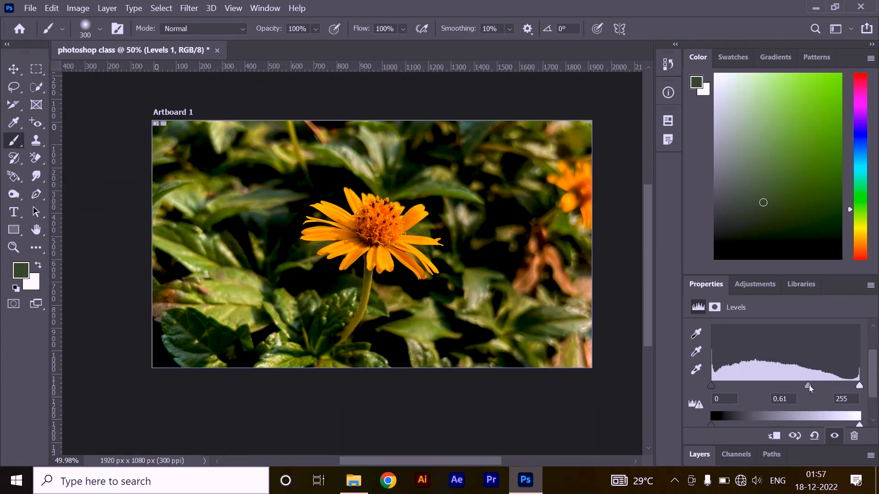
left_click_drag(810, 389, 794, 388)
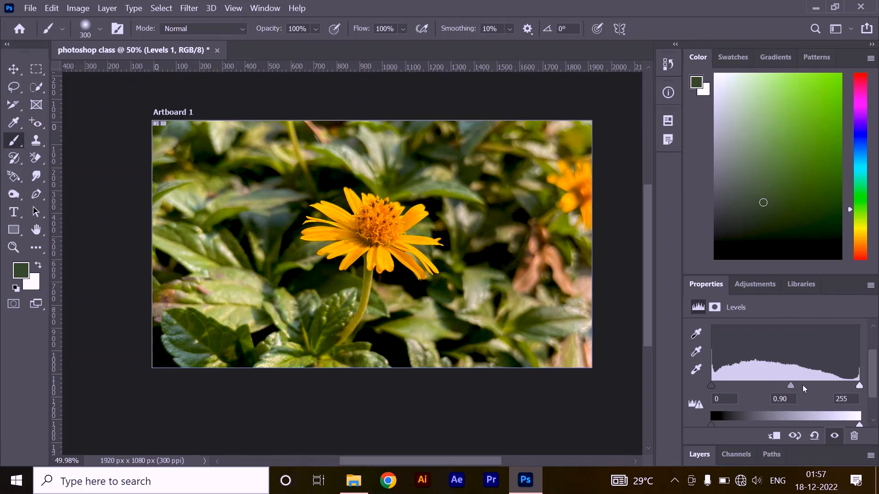
Step: Enlarge the layer list area and delete the Levels 1 adjustment layer
left_click(700, 454)
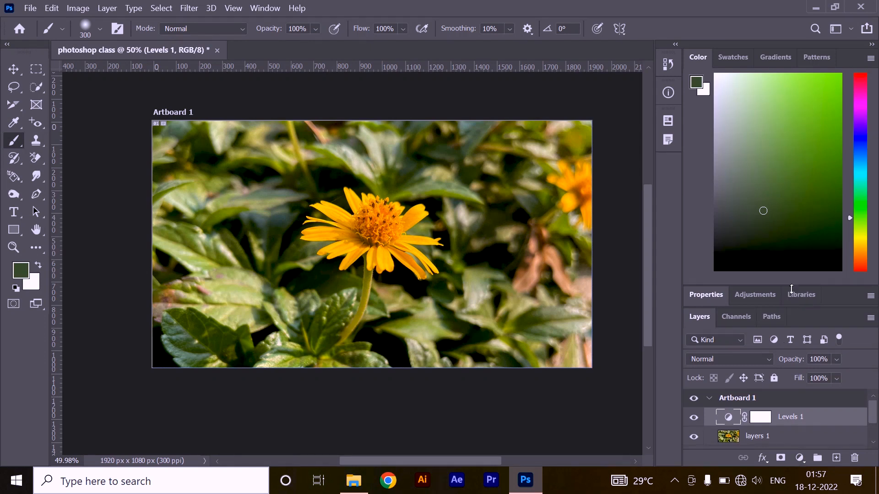
left_click_drag(790, 287, 790, 178)
left_click(801, 456)
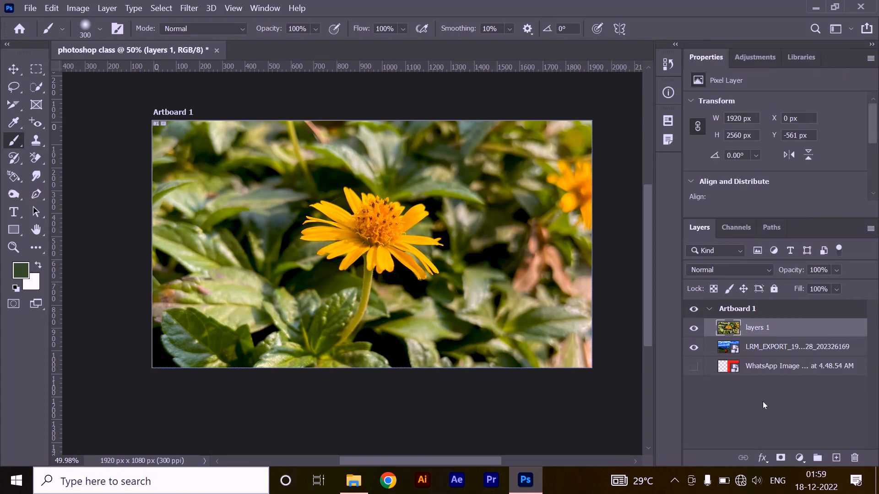
Step: Add a Color Lookup adjustment layer at the top of Artboard 1 with the Fuji F125 Kodak 2393 (by Adobe).cube 3D LUT
left_click(763, 402)
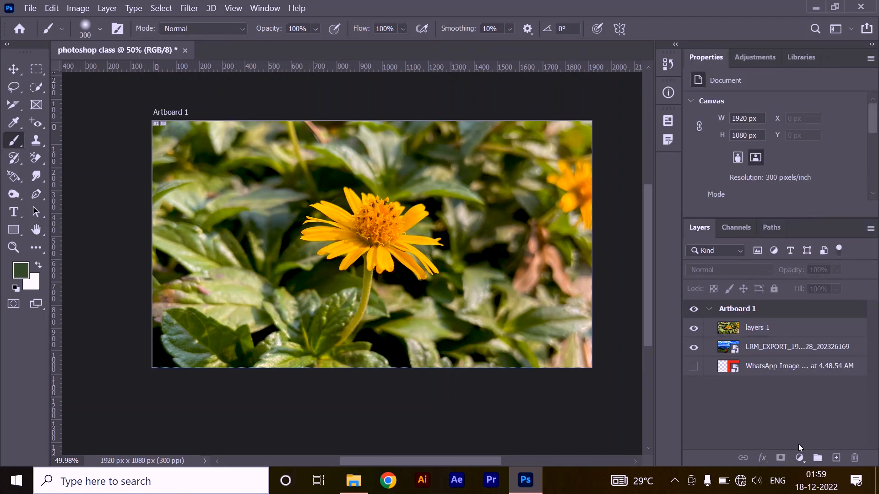
left_click(800, 458)
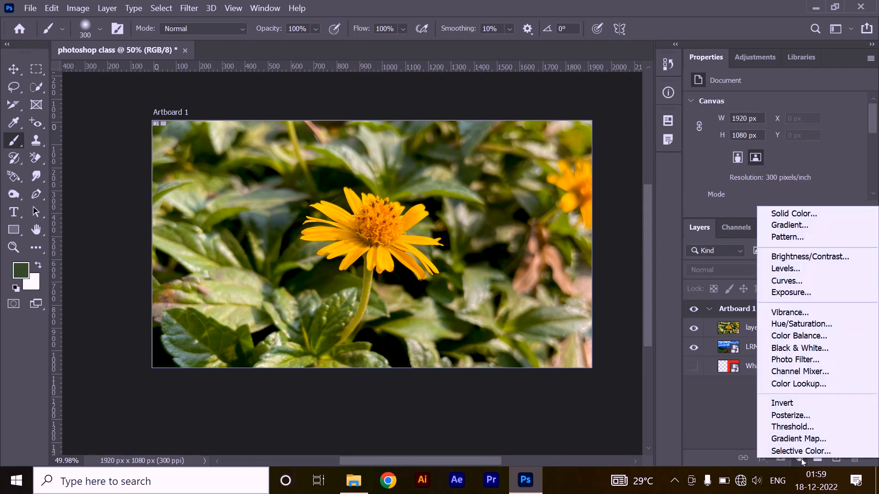
left_click(815, 386)
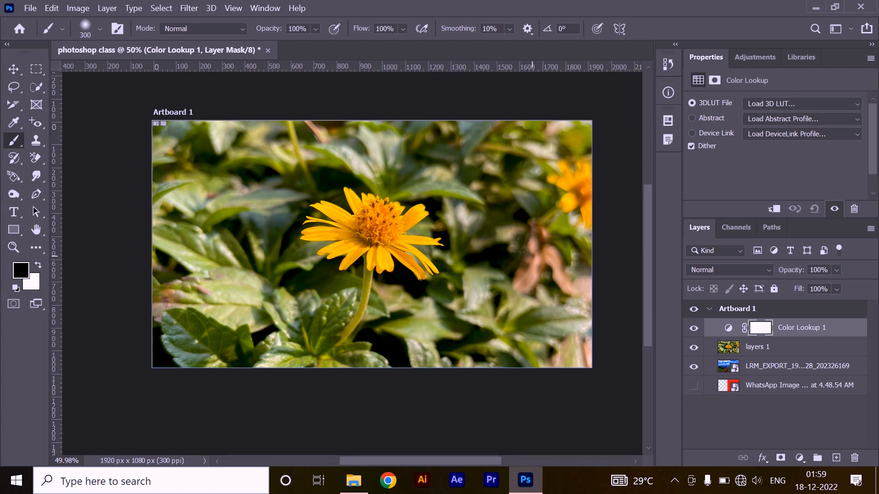
left_click(801, 105)
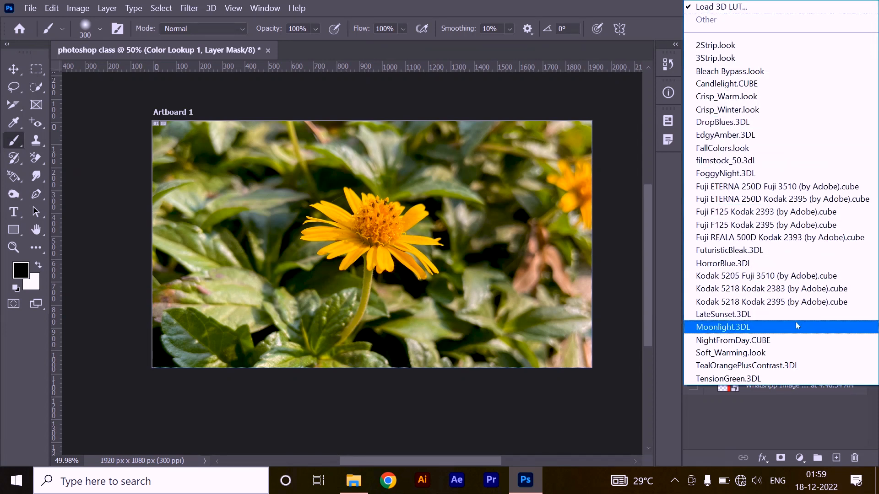
left_click(795, 214)
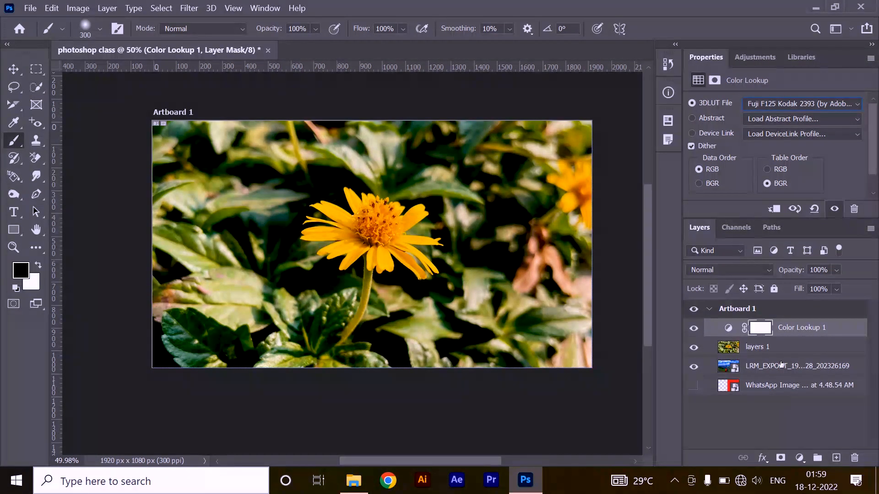
Step: Change the Color Lookup layer's 3D LUT to Moonlight.3DL and deselect the layer
left_click(776, 109)
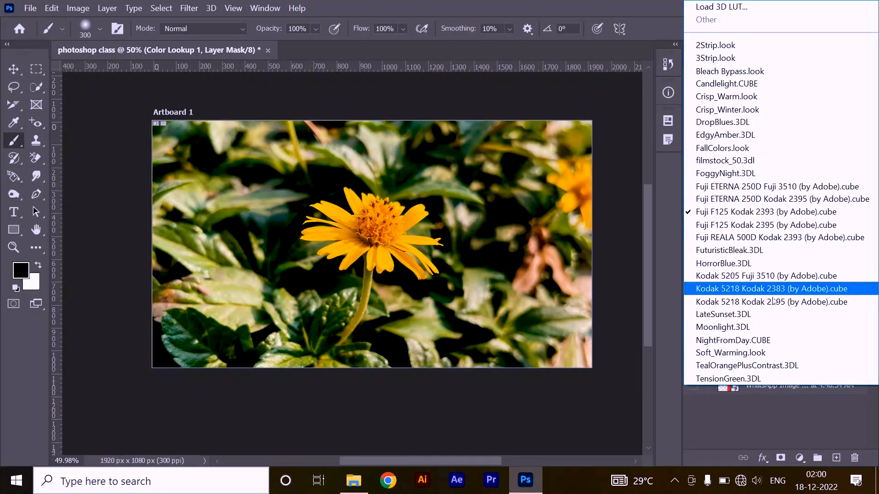
left_click(775, 328)
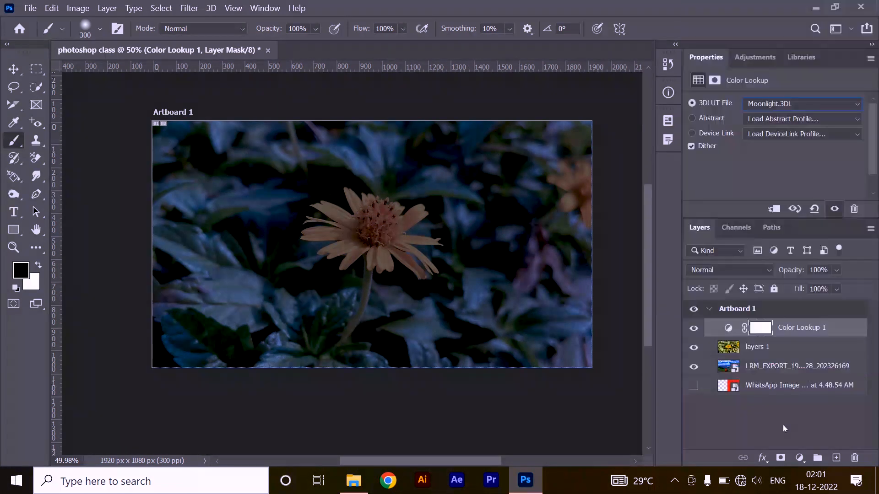
left_click(815, 108)
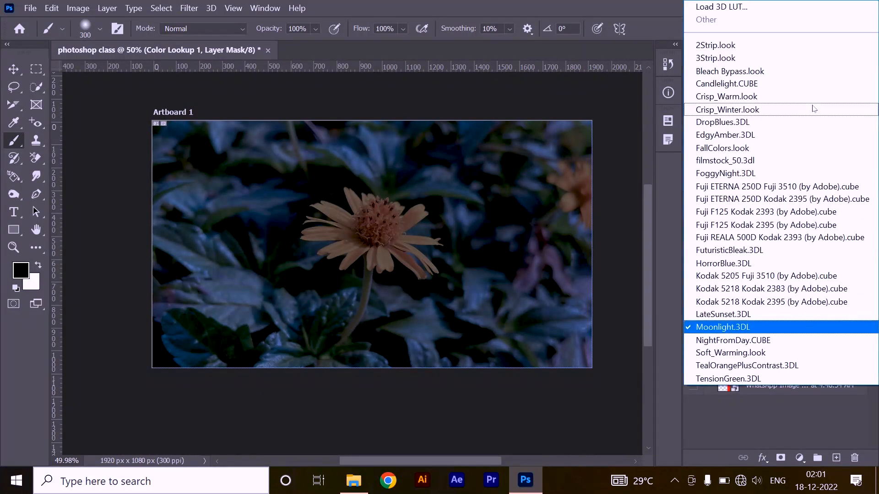
left_click(794, 332)
left_click(772, 405)
left_click(328, 227, "alt")
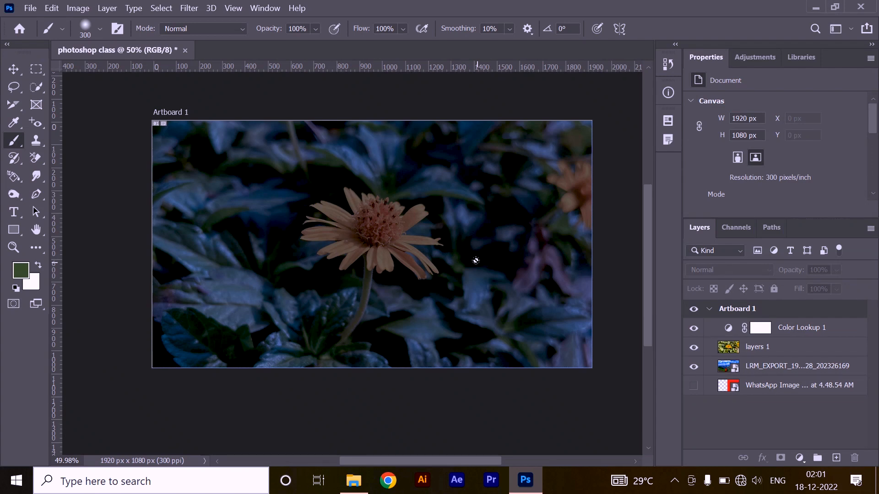
Step: Hide the Color Lookup 1 layer and delete its layer mask, leaving no layer selected
left_click(694, 329)
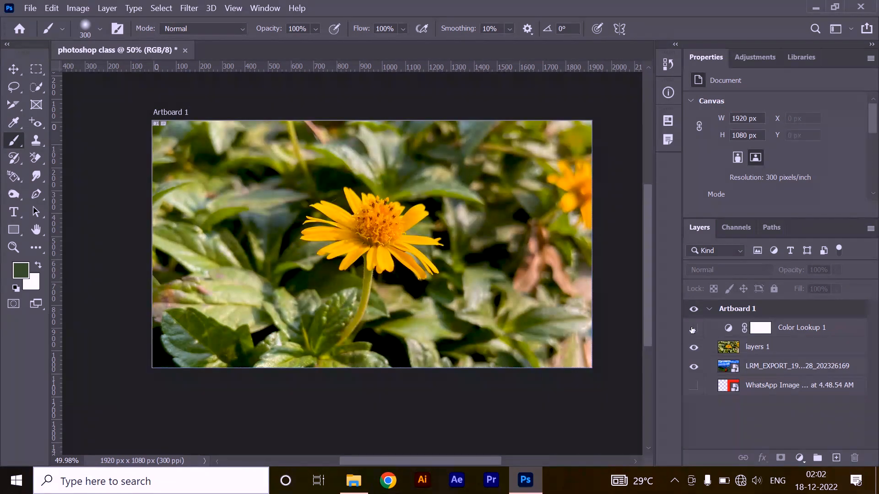
left_click(801, 329)
left_click(855, 458)
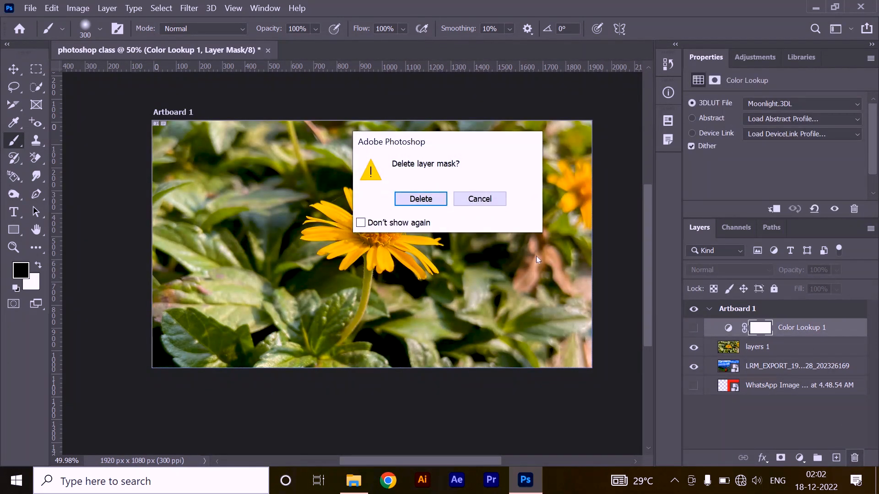
left_click(421, 198)
left_click(764, 429)
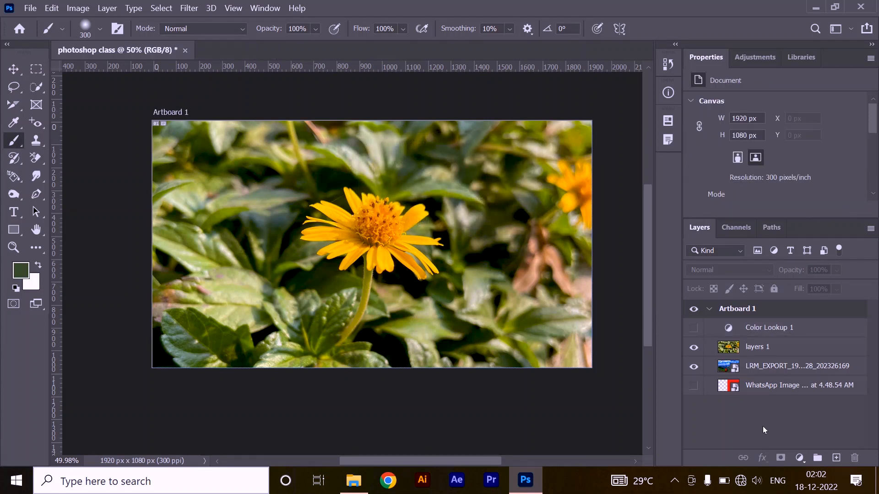
Step: Filter the layer list by name using the text "vasf", and clear the filter text
left_click(696, 251)
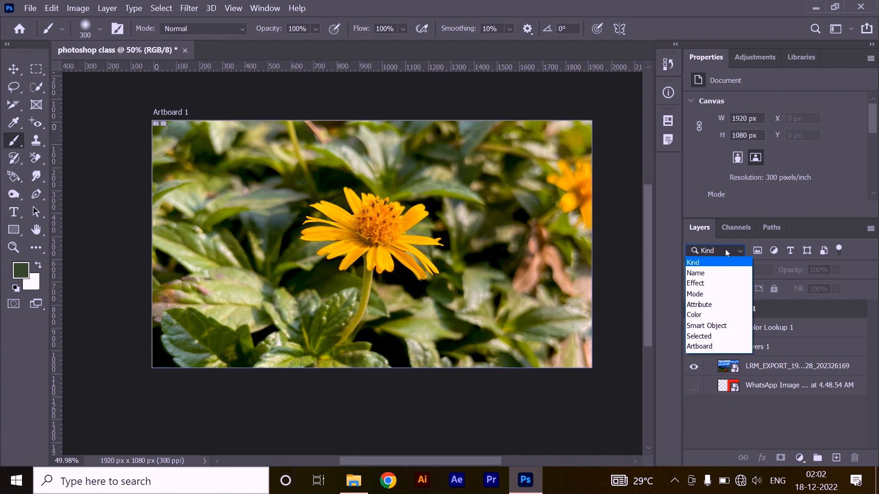
left_click(718, 273)
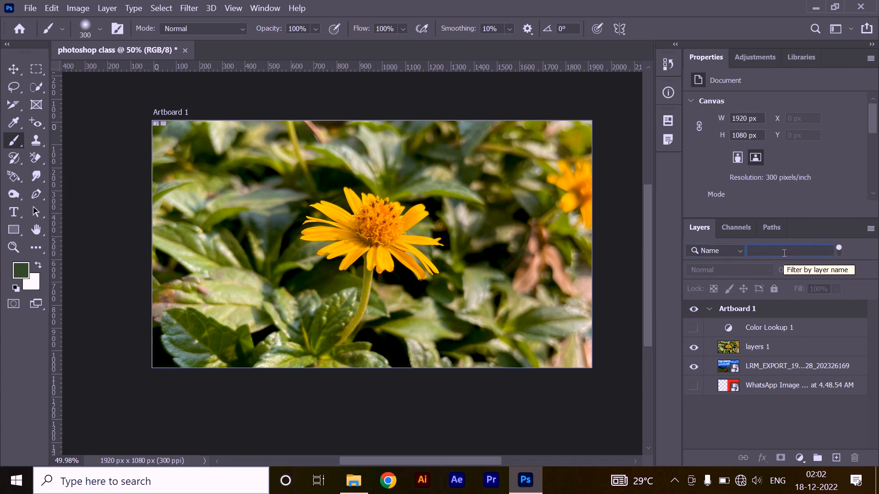
type("g")
key("BackSpace")
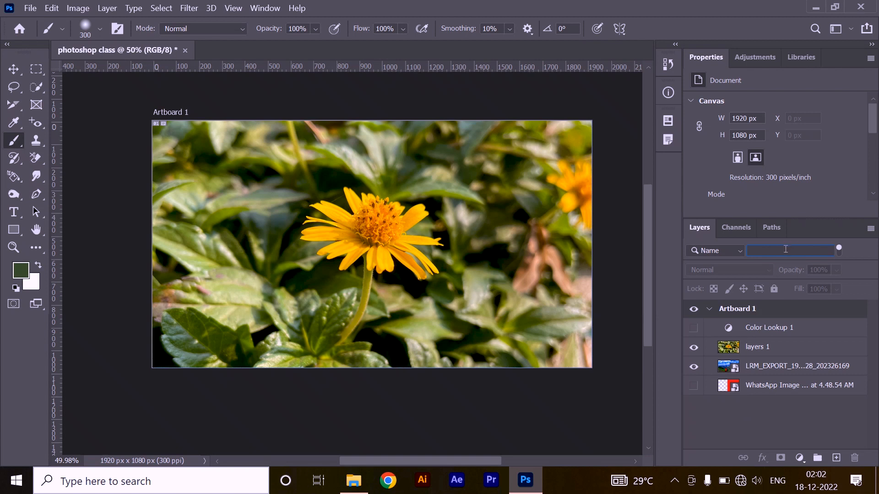
type("vasf")
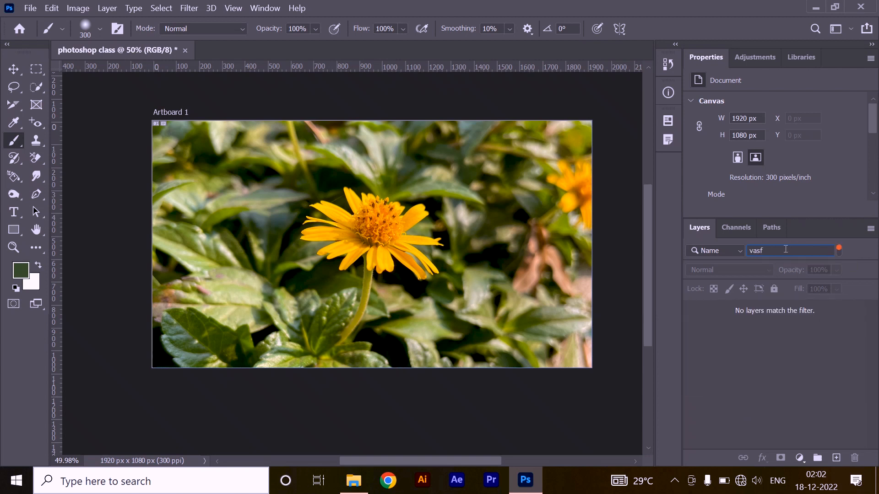
key("BackSpace")
key("BackSpace")
key("BackSpace")
key("BackSpace")
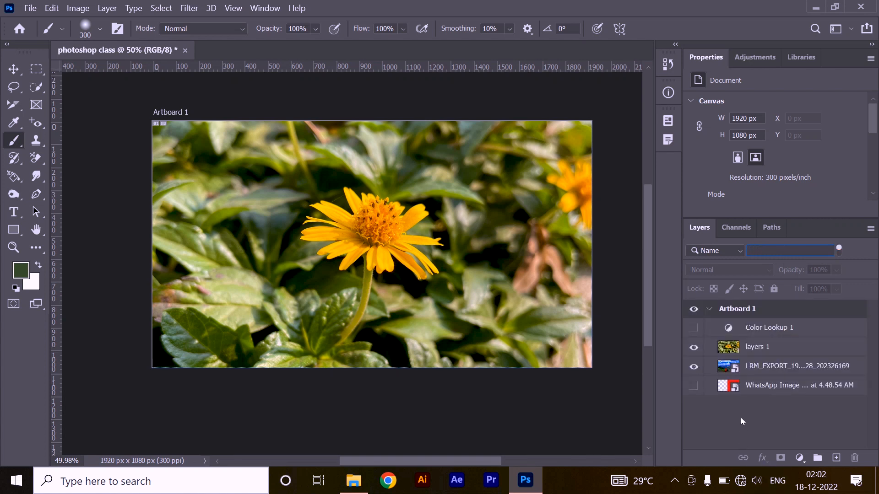
Step: Filter the layer list by kind for pixel, adjustment, type and shape layers
left_click(717, 251)
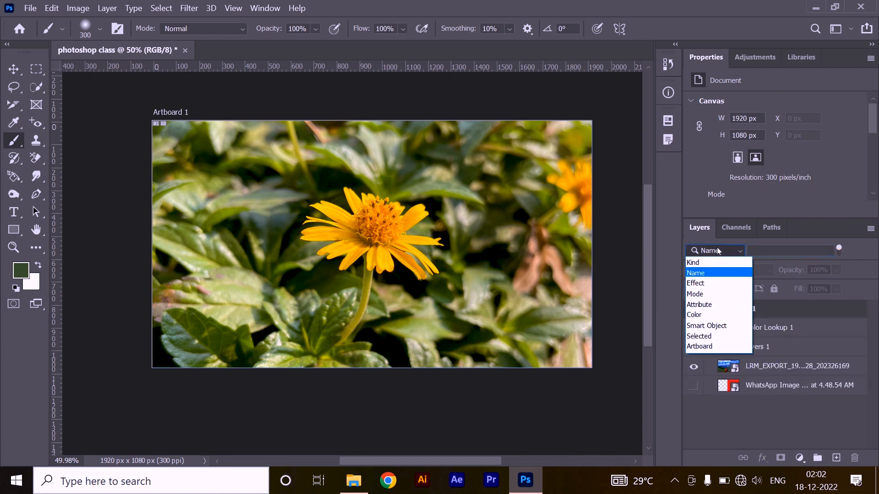
left_click(717, 262)
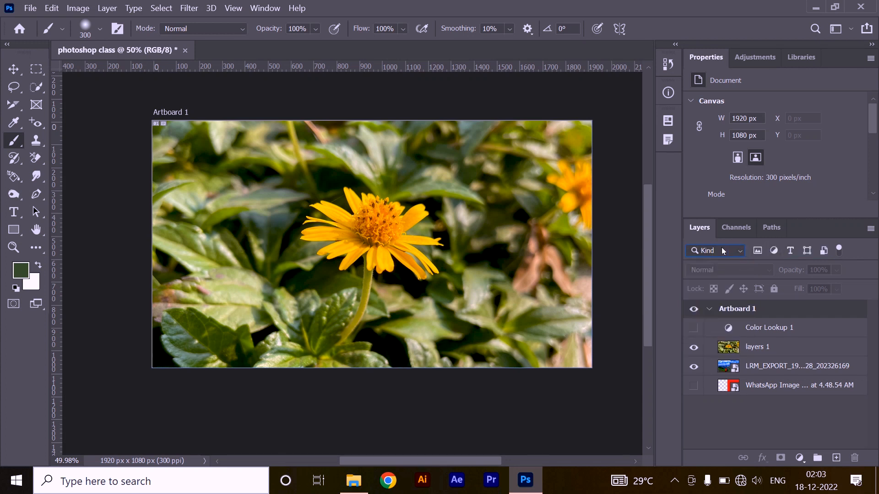
left_click(757, 251)
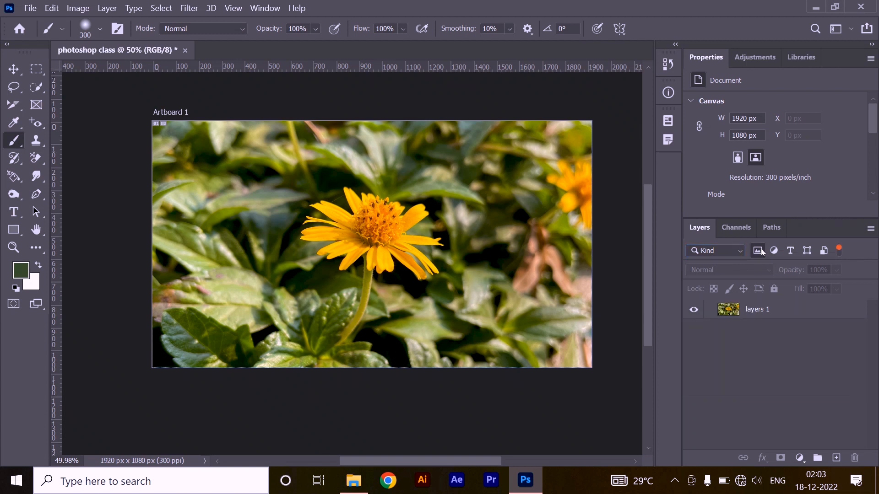
left_click(760, 251)
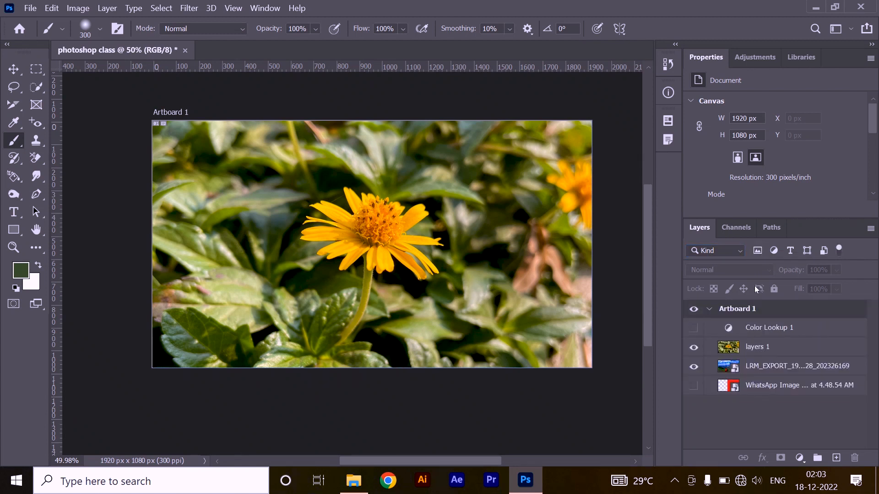
left_click(757, 251)
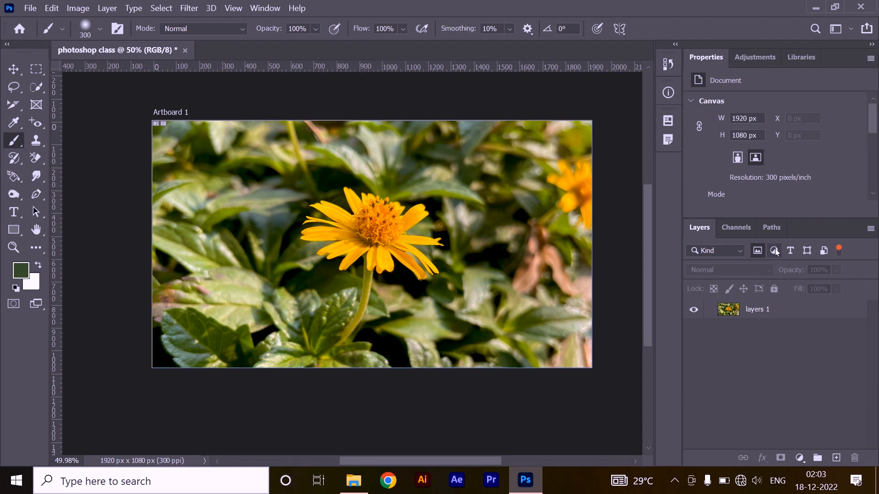
left_click(775, 251)
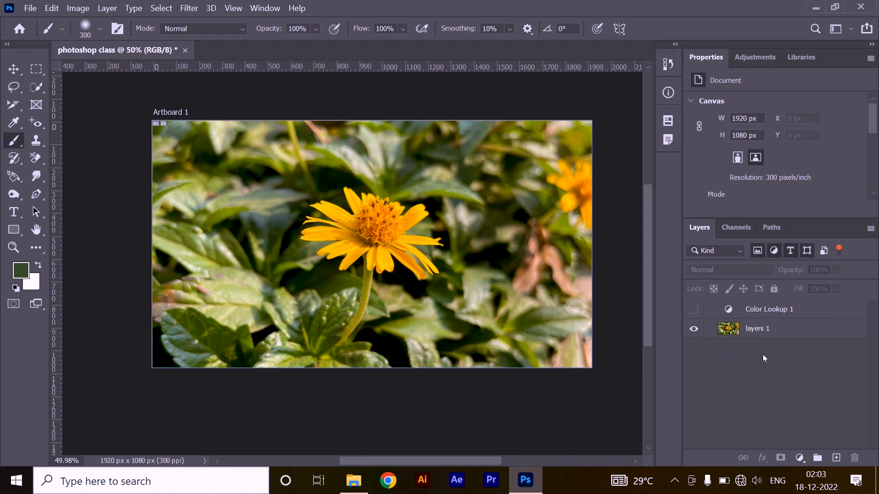
Step: Turn layer filtering off and on again, and clear all the active kind filters
left_click(839, 250)
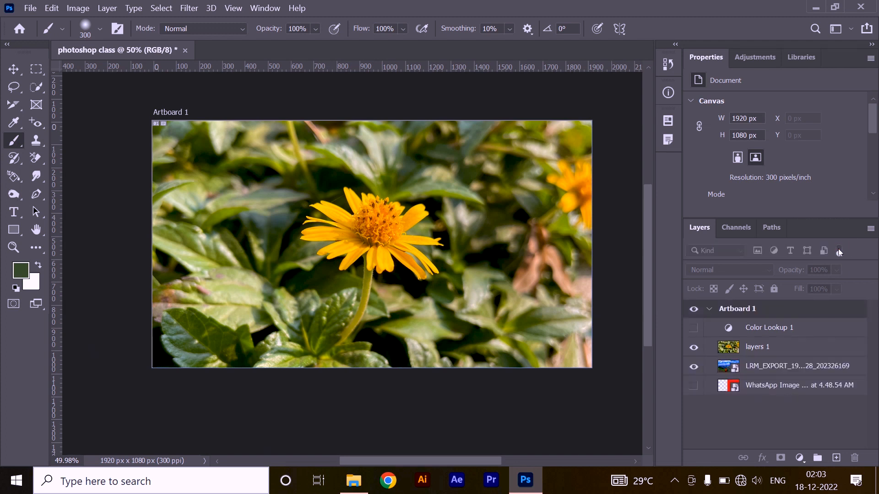
left_click(839, 250)
left_click(718, 250)
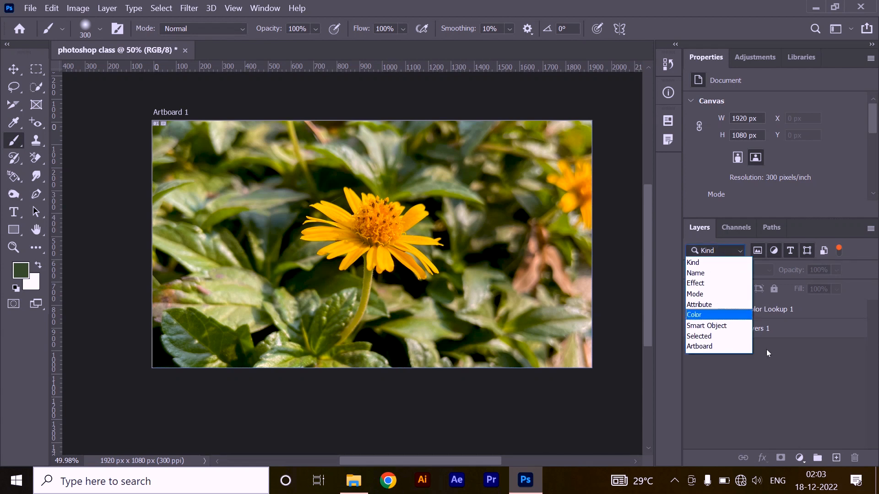
left_click(768, 353)
left_click(787, 251)
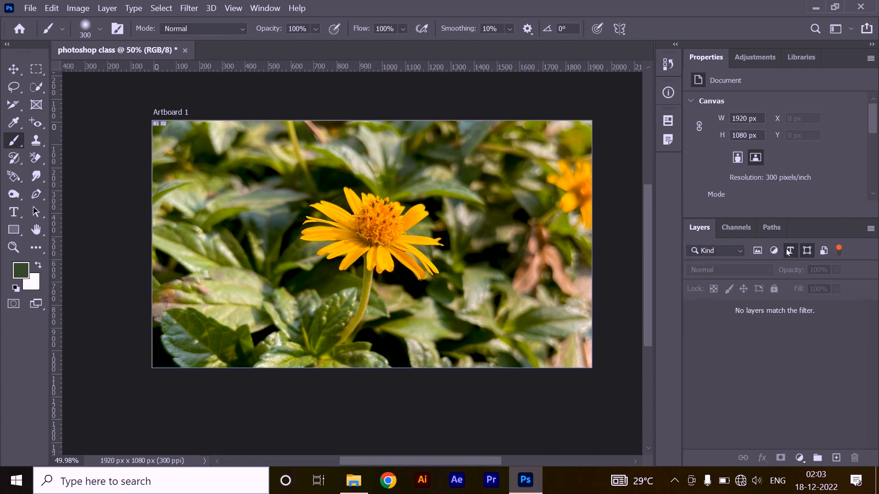
left_click(807, 251)
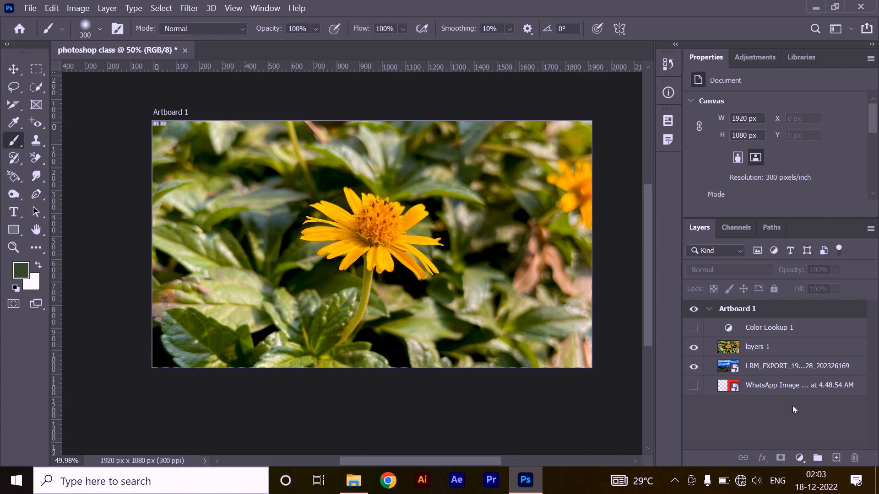
Step: Duplicate the Blue channel of the layers 1 flower image
left_click(736, 228)
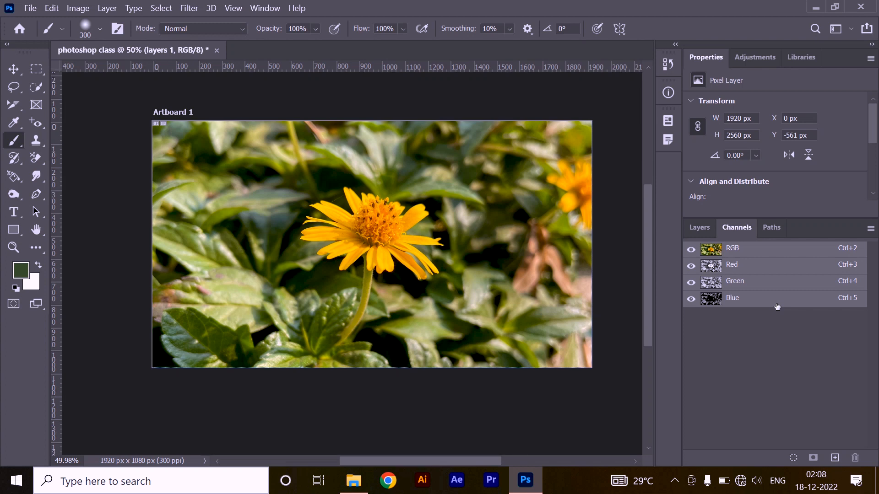
left_click(747, 300)
left_click_drag(791, 300, 835, 457)
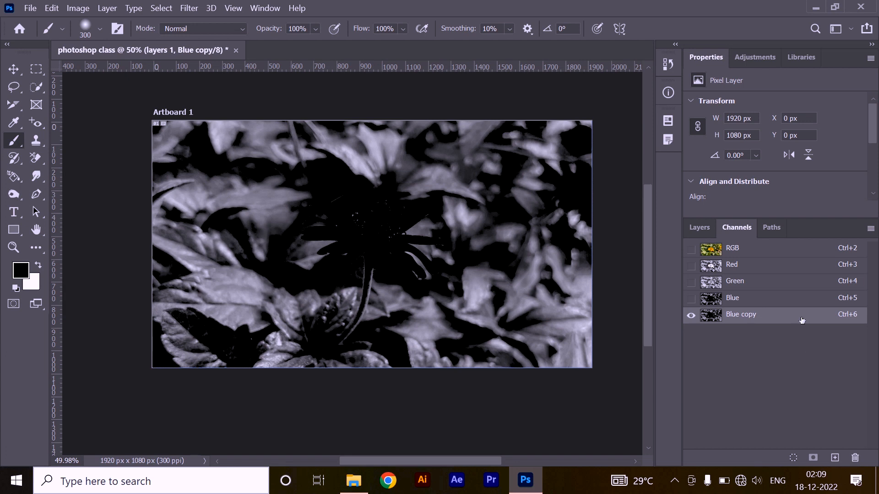
Step: Load the duplicated Blue channel as a selection, show the RGB channels and hide the duplicate
left_click(715, 317, "ctrl")
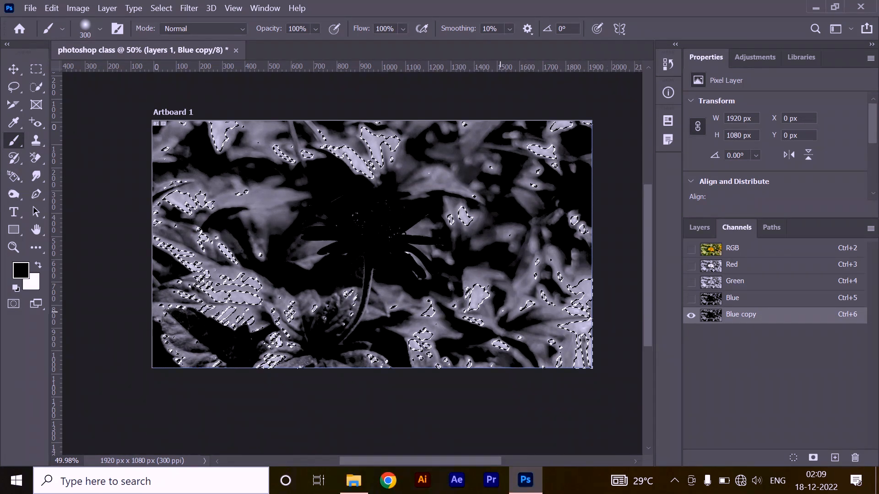
left_click(691, 251)
left_click(692, 311)
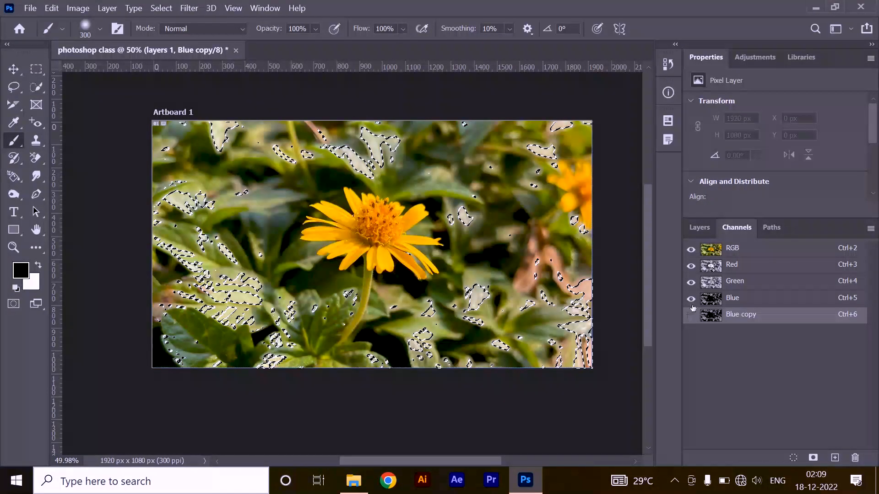
Step: Add a new layer above layers 1 and brush the dark green foreground color over the selected leaf highlights across the image
left_click(700, 228)
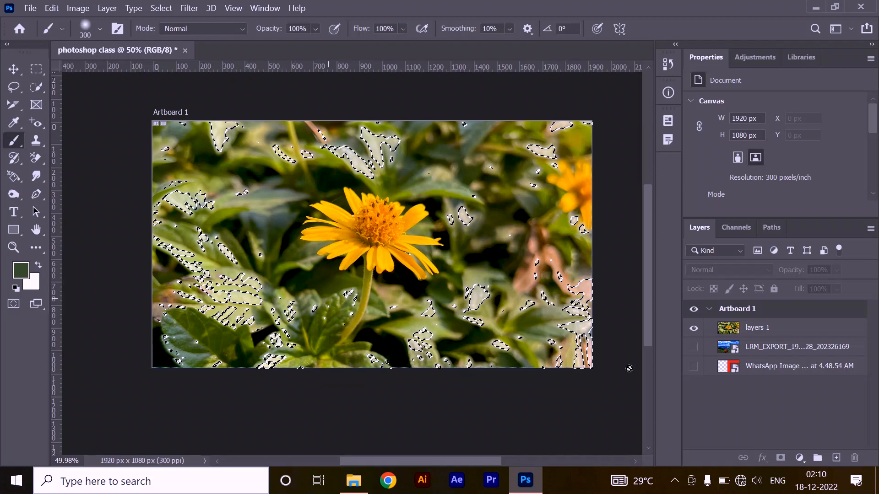
left_click(836, 457)
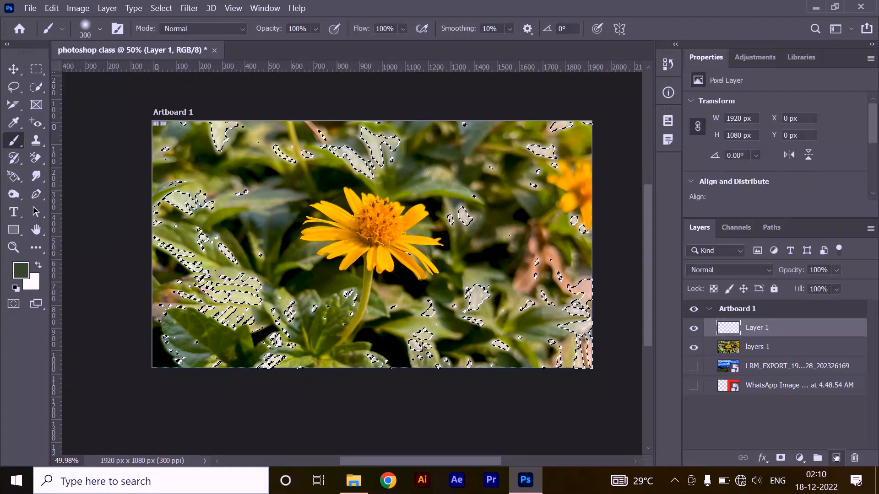
mouse_move(586, 293)
left_mouse_down()
mouse_move(573, 348)
mouse_move(499, 298)
mouse_move(380, 353)
mouse_move(284, 329)
mouse_move(233, 306)
mouse_move(161, 243)
mouse_move(197, 203)
mouse_move(161, 190)
mouse_move(169, 140)
mouse_move(215, 125)
mouse_move(380, 142)
mouse_move(472, 127)
mouse_move(540, 172)
mouse_move(467, 215)
mouse_move(581, 243)
mouse_move(595, 270)
mouse_move(338, 243)
left_mouse_up()
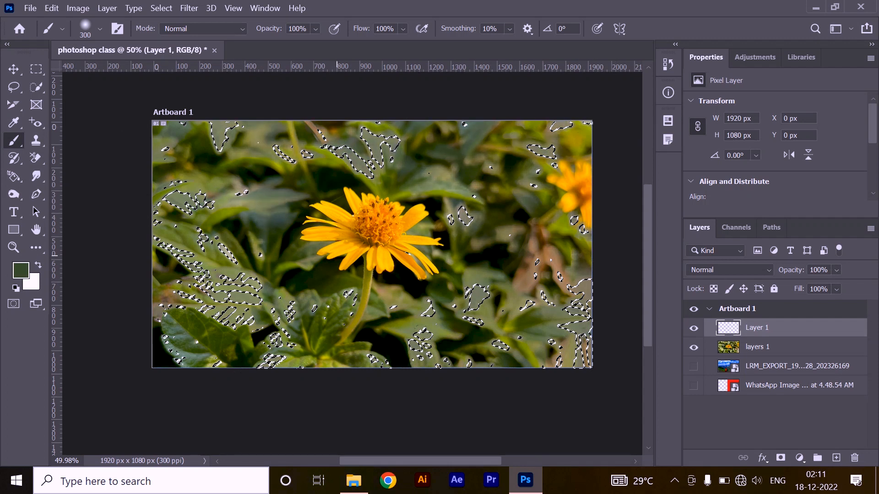
mouse_move(244, 159)
left_mouse_down()
mouse_move(266, 256)
mouse_move(321, 284)
mouse_move(265, 281)
mouse_move(389, 317)
mouse_move(568, 279)
mouse_move(504, 236)
left_mouse_up()
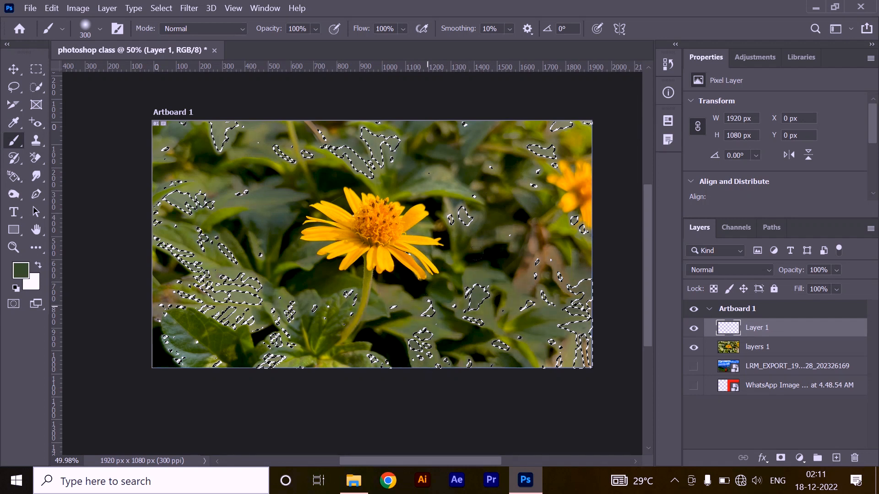
left_click_drag(537, 346, 599, 271)
mouse_move(547, 160)
left_mouse_down()
mouse_move(453, 192)
mouse_move(242, 137)
mouse_move(165, 219)
mouse_move(202, 282)
mouse_move(247, 316)
mouse_move(282, 360)
left_mouse_up()
mouse_move(403, 110)
left_mouse_down()
mouse_move(370, 165)
mouse_move(395, 177)
left_mouse_up()
left_click_drag(496, 137, 500, 186)
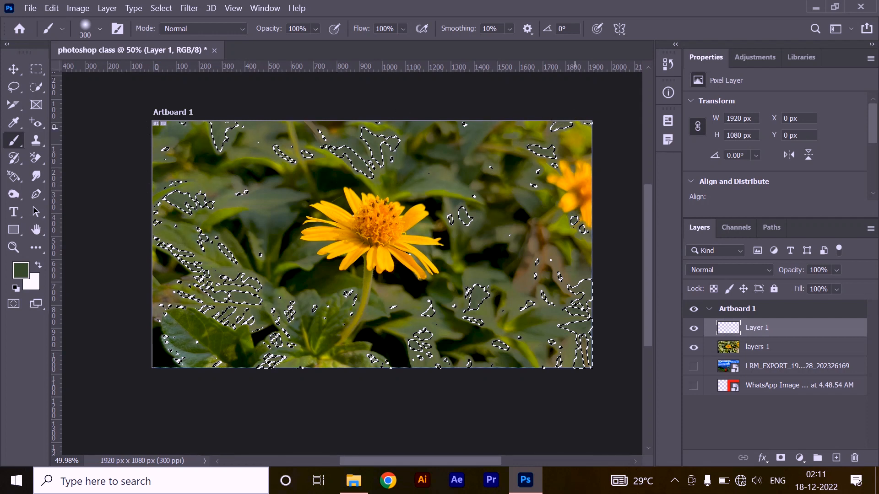
left_click_drag(574, 221, 576, 256)
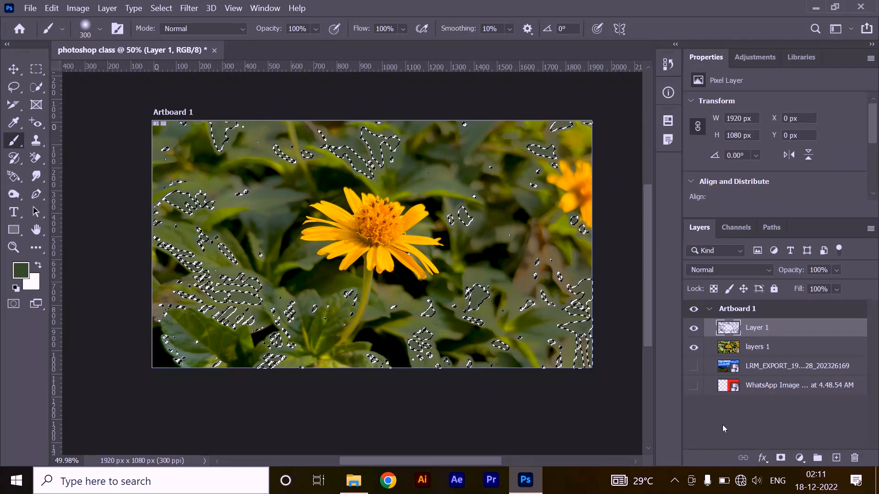
Step: Toggle the painted layer's visibility repeatedly to compare the leaves with and without the green paint
left_click(693, 329)
left_click(693, 329)
left_click(693, 330)
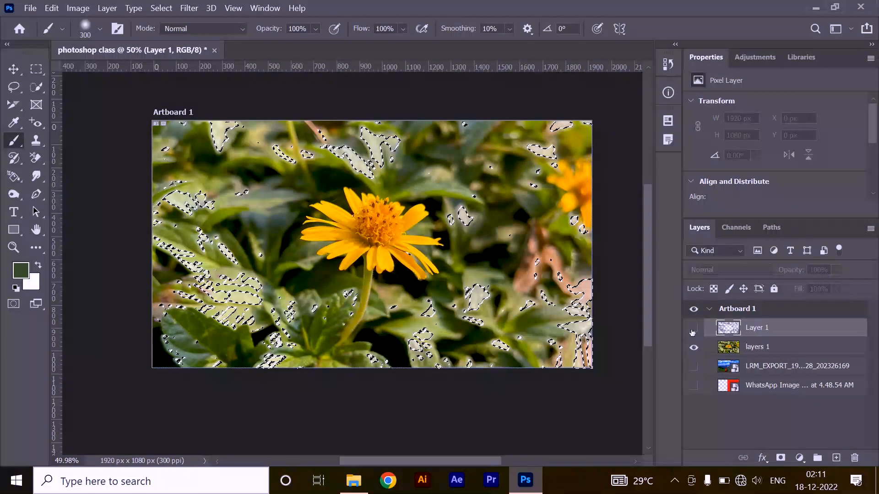
left_click(692, 332)
left_click(692, 332)
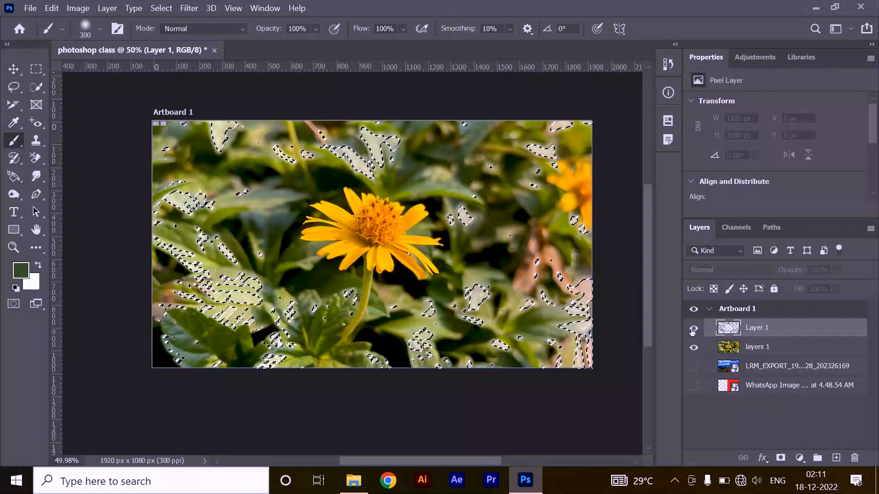
left_click(692, 332)
left_click(692, 332)
left_click(693, 332)
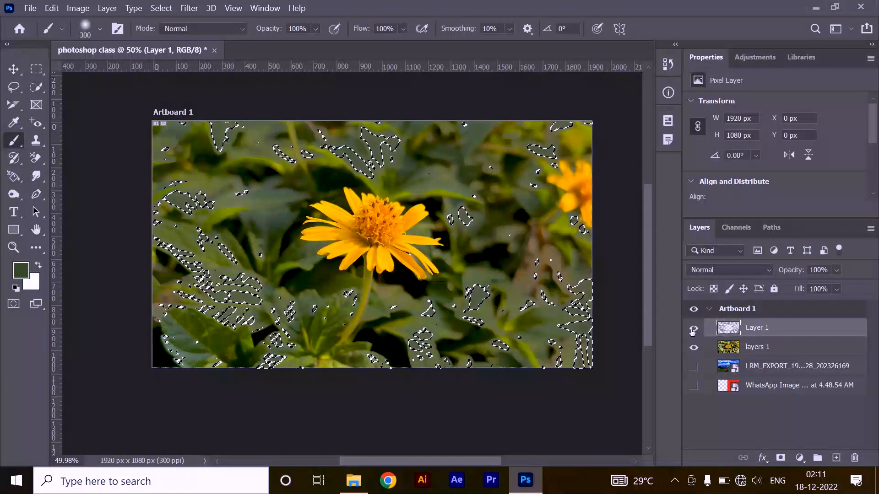
left_click(692, 332)
left_click(692, 332)
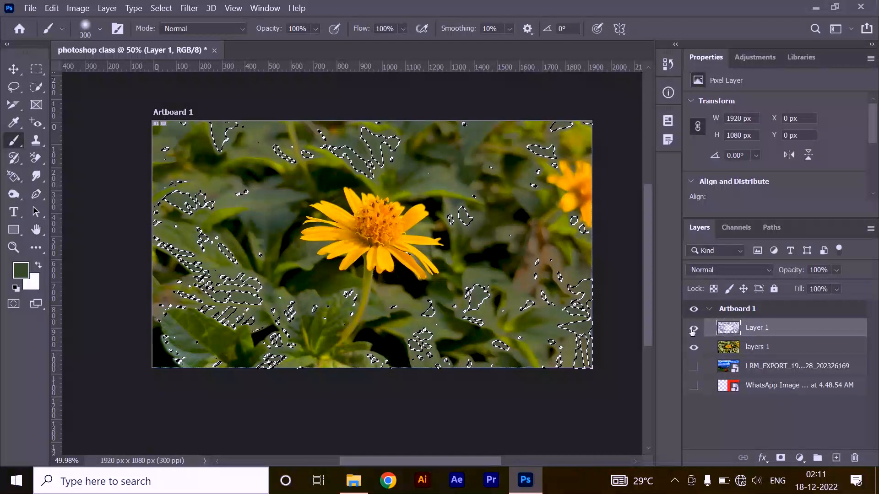
left_click(693, 332)
left_click(692, 332)
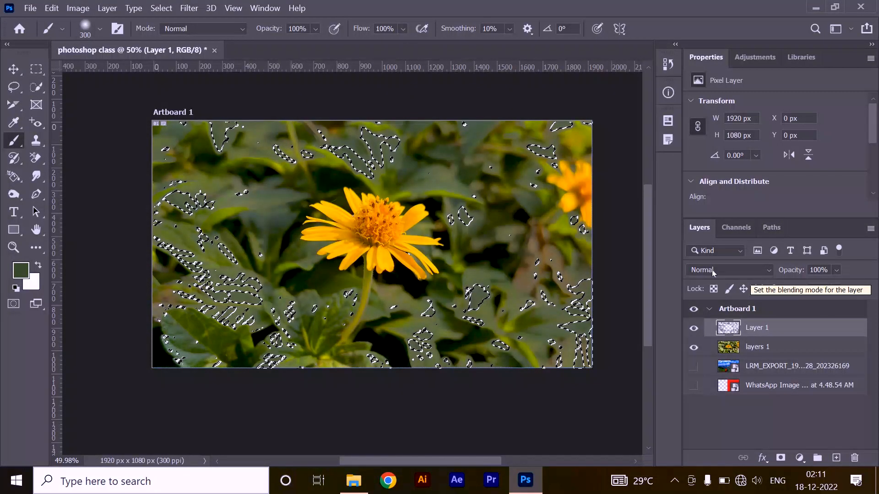
Step: Preview blend modes such as Linear Dodge (Add) on the painted layer and keep Normal
left_click(724, 270)
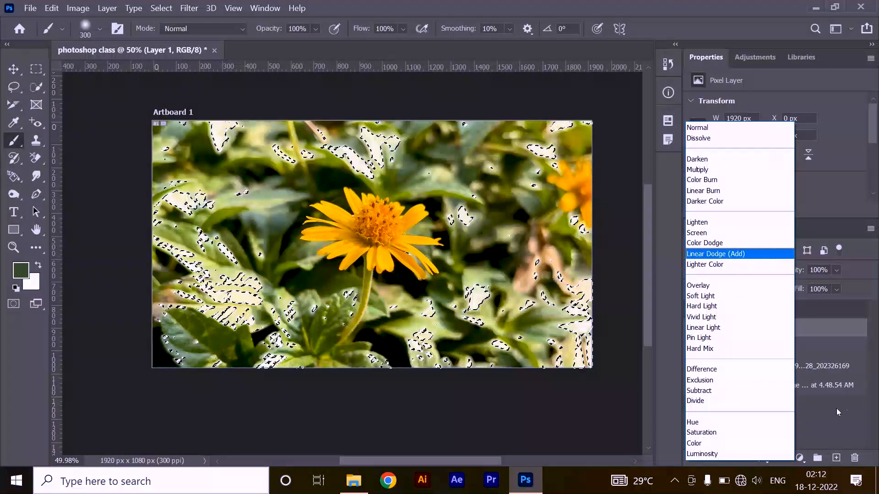
key("Escape")
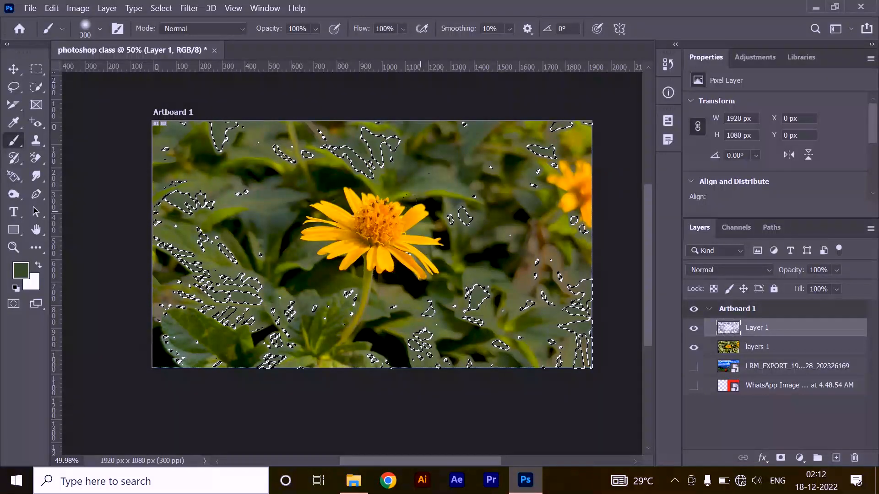
Step: Clear the highlight selection and lower Layer 1's opacity to 13%
key("ctrl+d")
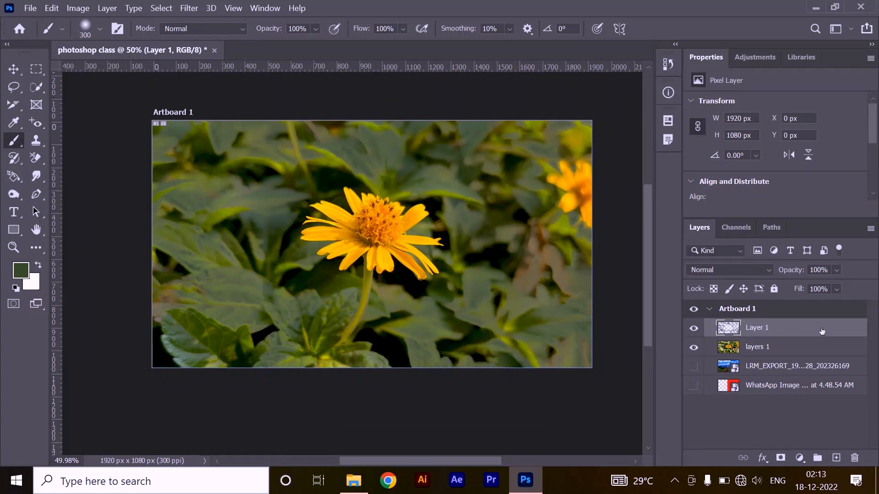
left_click(837, 271)
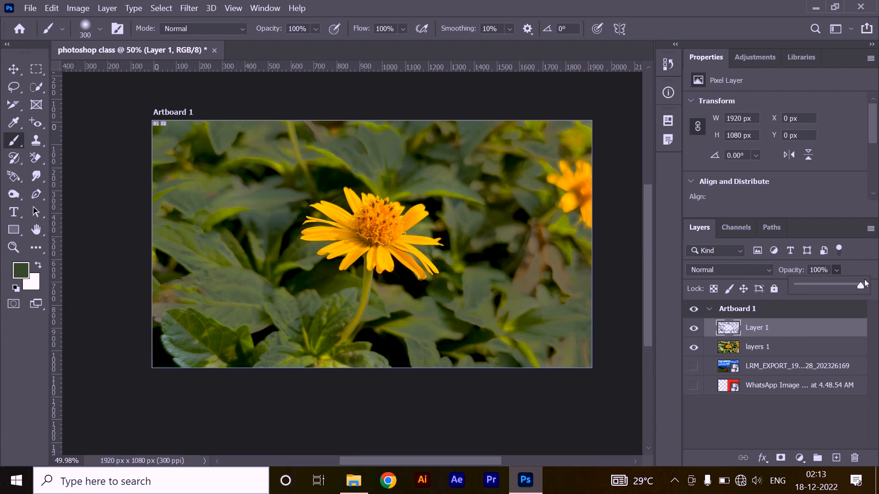
left_click_drag(861, 287, 805, 288)
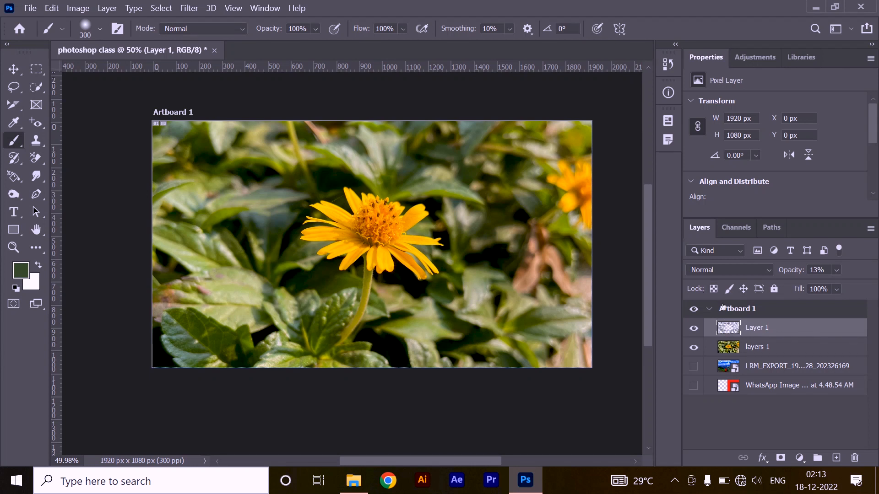
Step: Lock the transparent pixels of Layer 1 and select Artboard 1
left_click(713, 289)
left_click(782, 316)
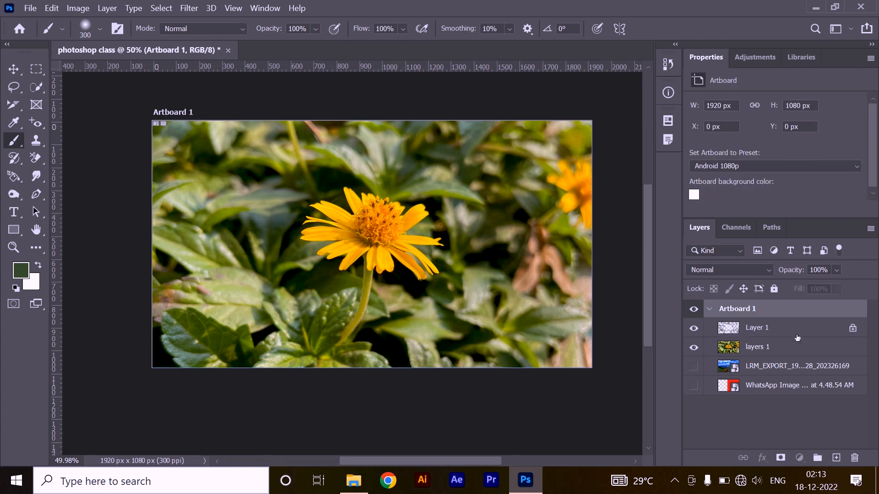
Step: Test brushing dark green over the image on a new layer above Layer 1, undo the paint and delete that layer
left_click(799, 329)
left_click(836, 459)
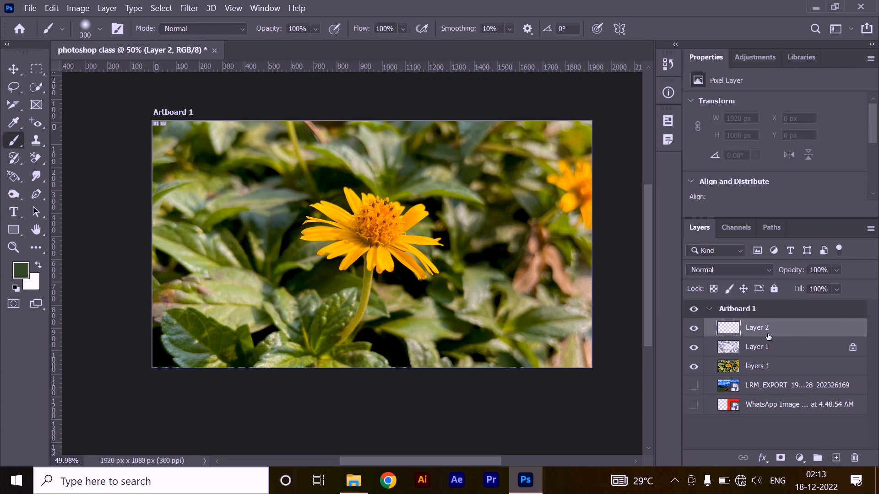
mouse_move(331, 166)
left_mouse_down()
mouse_move(323, 206)
mouse_move(196, 233)
left_mouse_up()
key("ctrl+z")
key("ctrl+z")
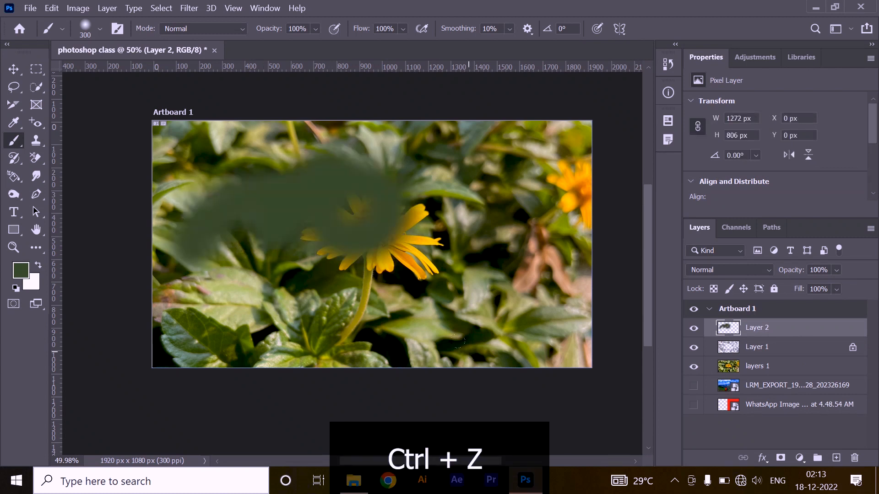
key("ctrl+z")
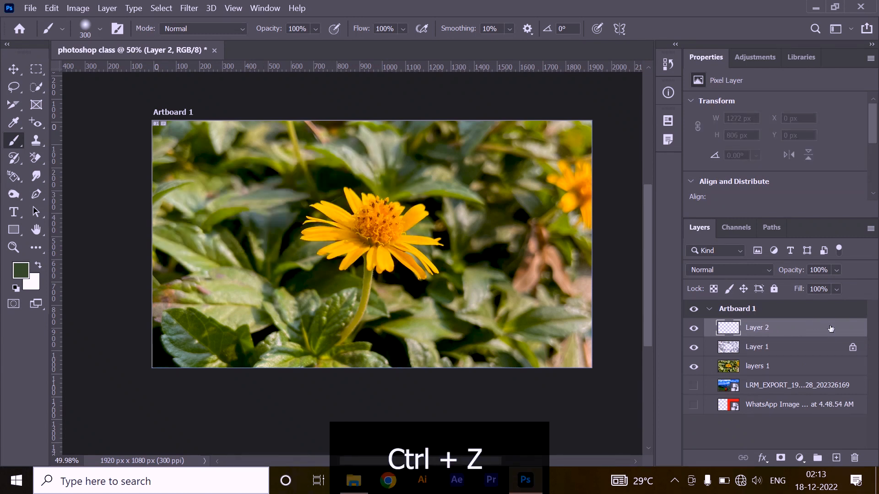
mouse_move(824, 329)
left_mouse_down()
mouse_move(847, 373)
mouse_move(855, 458)
left_mouse_up()
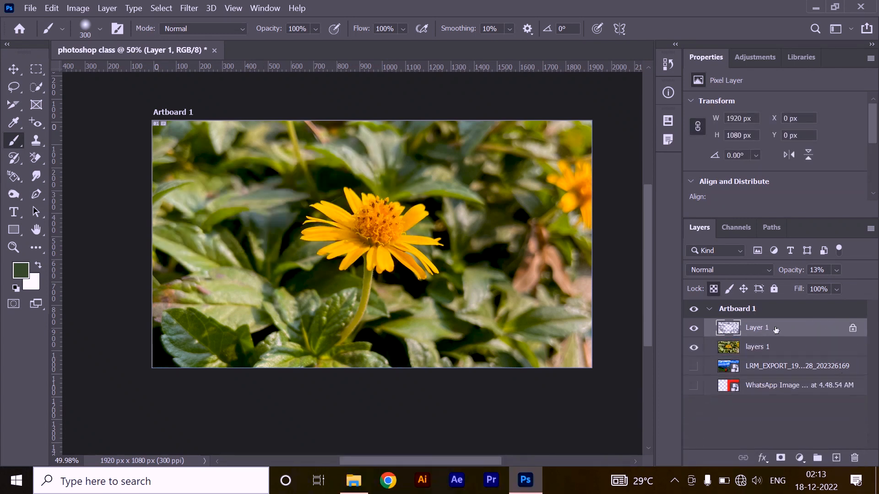
Step: Lock Layer 1's image pixels instead of its transparent pixels and try to paint over the flower with the Brush tool
left_click(724, 290)
left_click(727, 289)
left_click(730, 290)
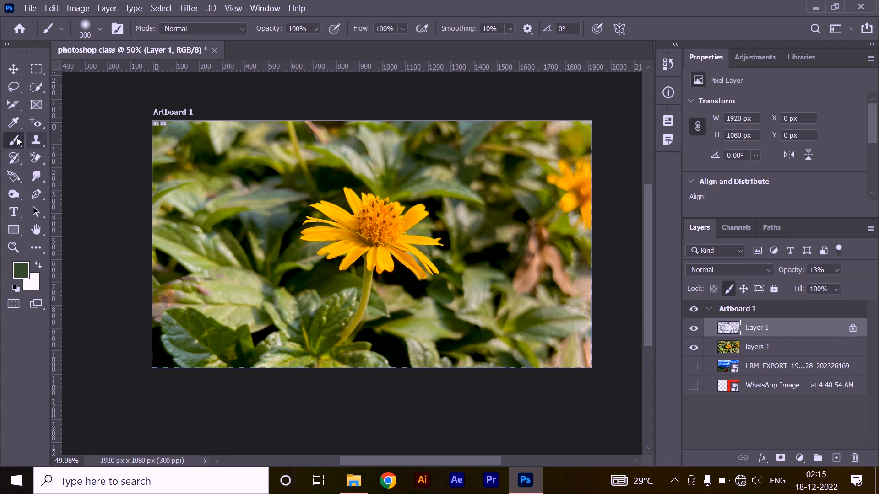
left_click(378, 205)
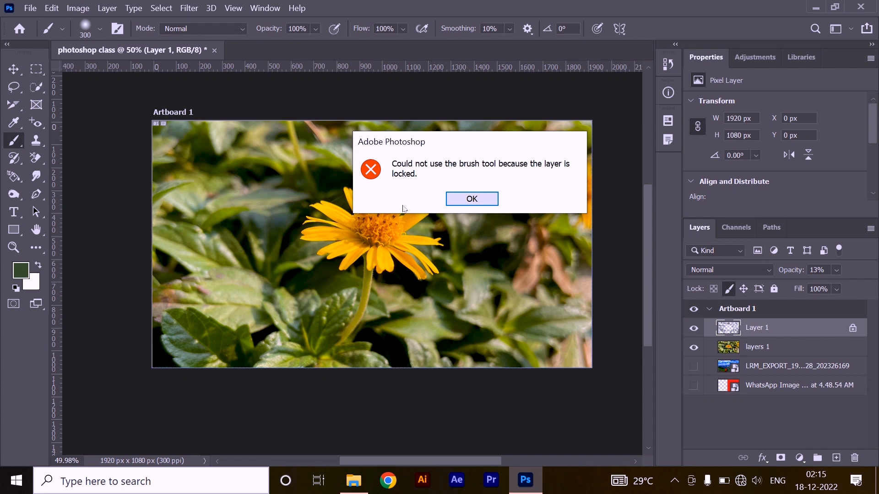
left_click(482, 202)
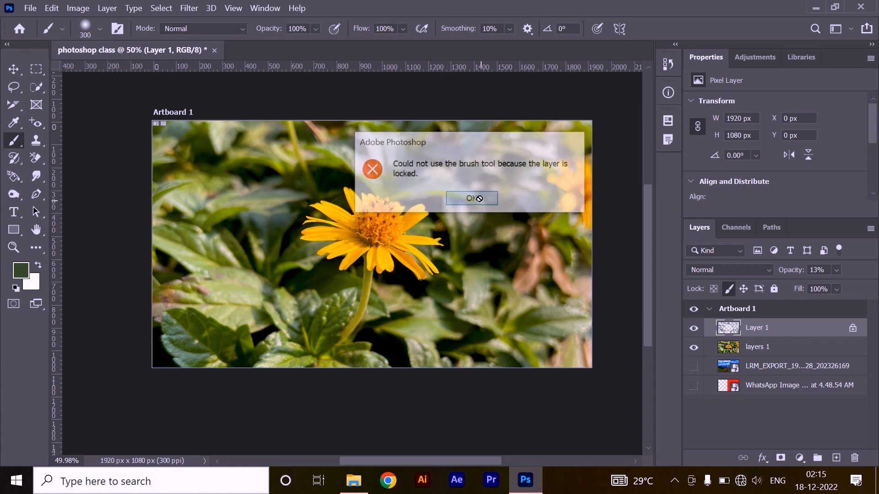
Step: Add a position lock to Layer 1 and try brushing over the flower again
left_click(744, 289)
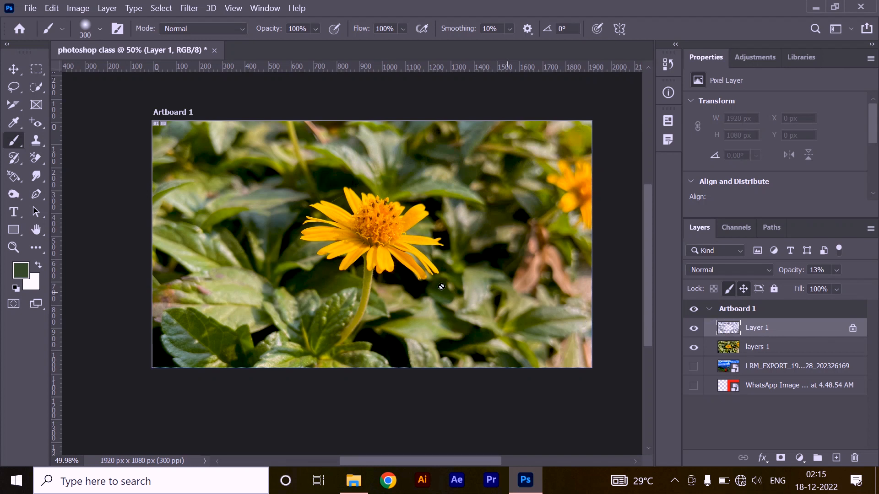
left_click(401, 220)
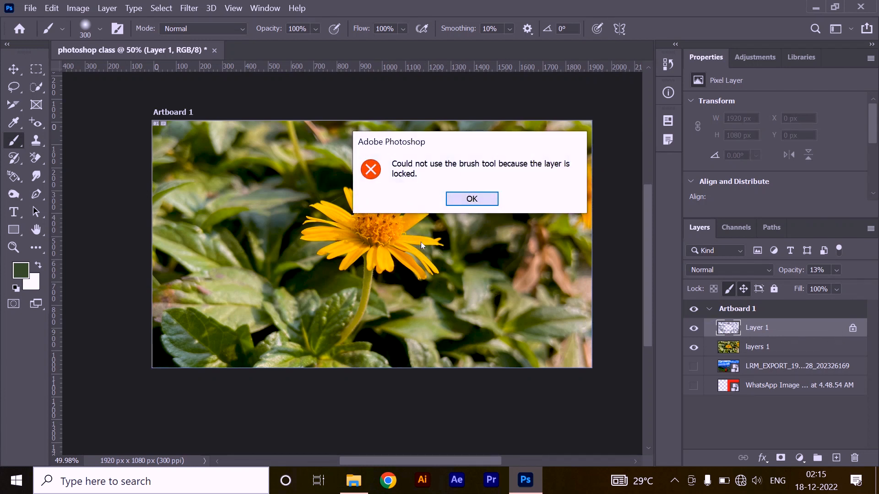
left_click(454, 201)
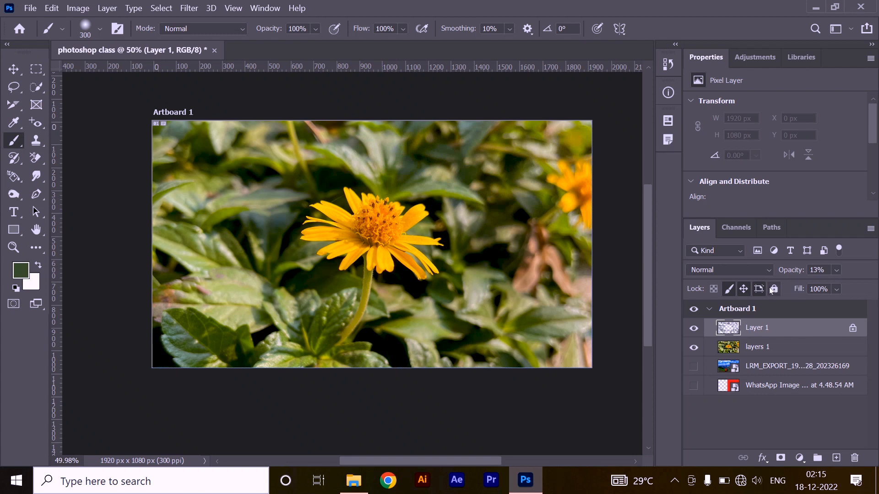
Step: Release Layer 1's position lock and delete the layer from Artboard 1
left_click(728, 290)
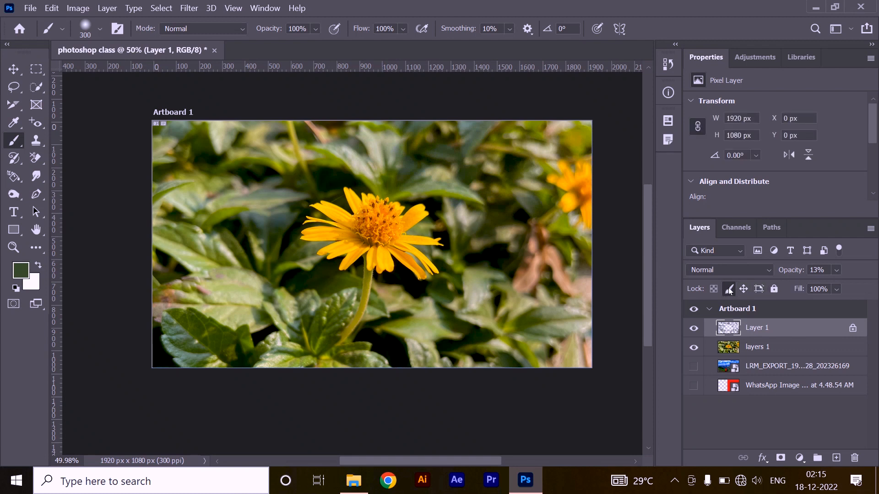
key("Delete")
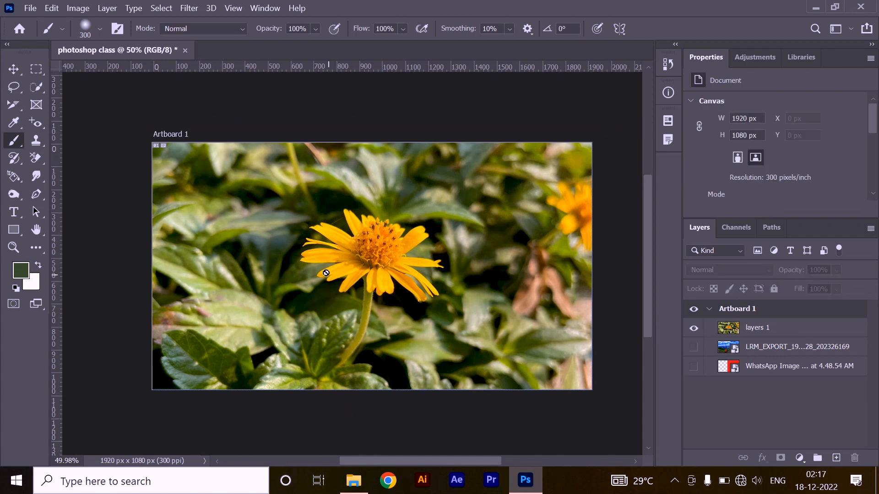